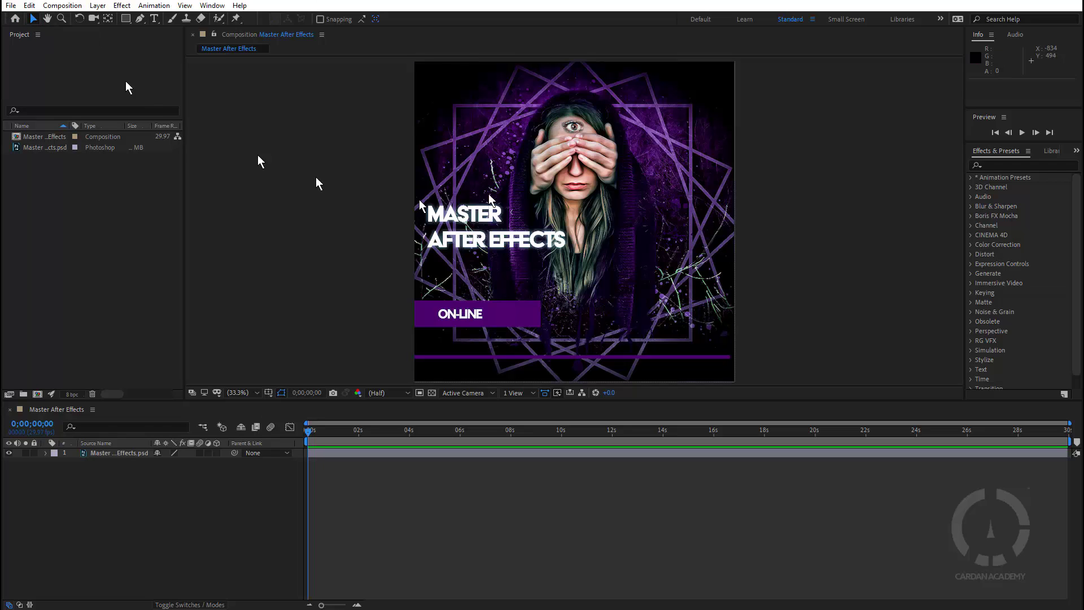
Try moving the Master After Effects.psd layer to several positions within the composition frame.
click(584, 268)
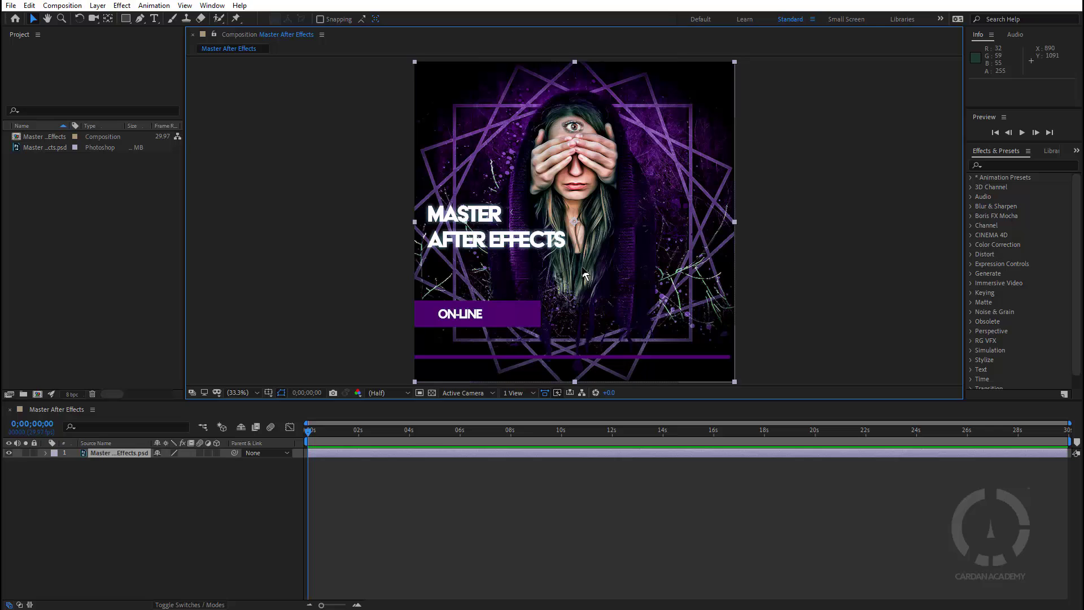
drag(583, 275, 693, 247)
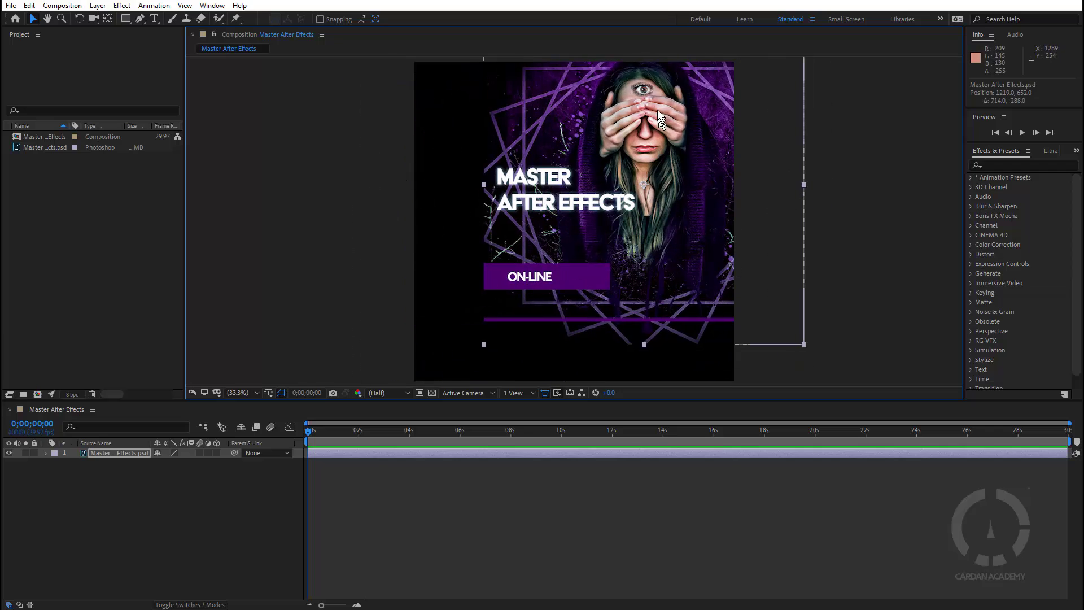
drag(658, 110, 491, 174)
drag(684, 303, 637, 248)
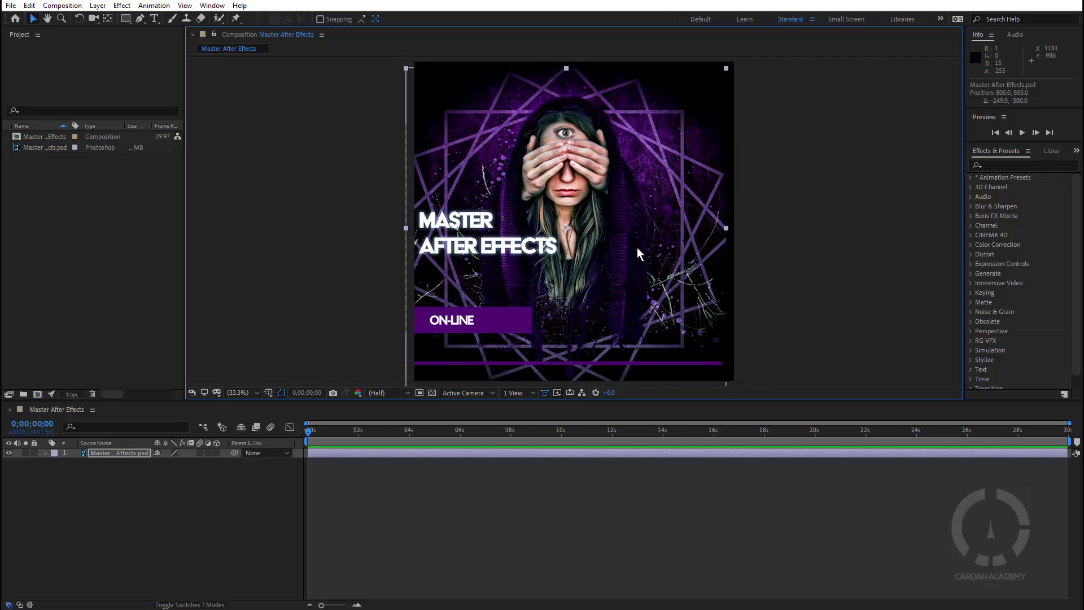
Undo all the layer moves back to the artwork's original centred position in the frame.
key(ctrl+z)
key(ctrl+z)
key(ctrl+z)
key(ctrl+z)
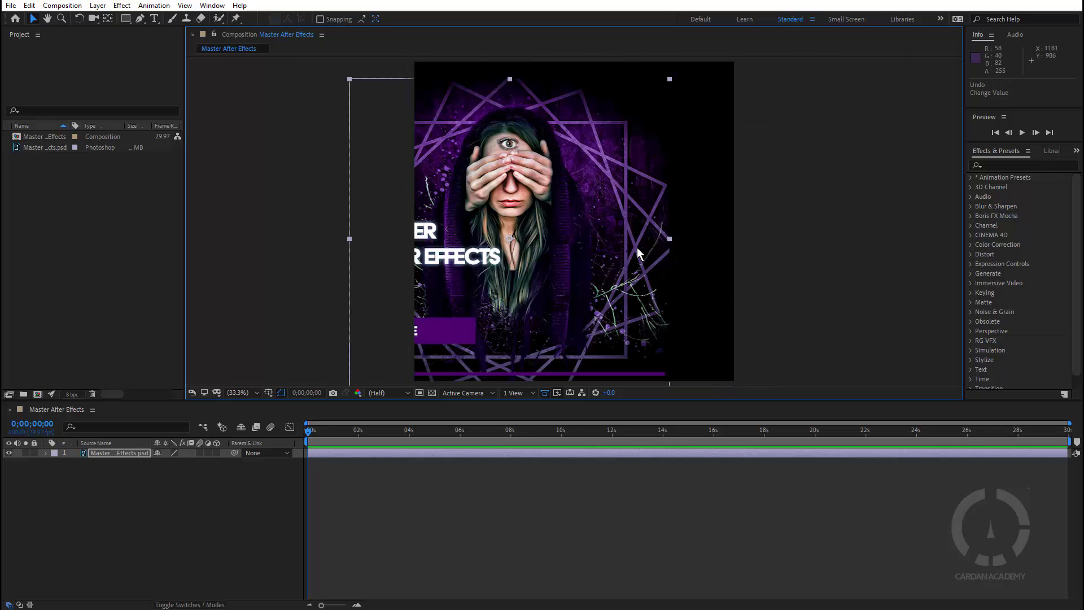
key(ctrl+z)
key(ctrl+z)
key(ctrl+z)
key(ctrl+z)
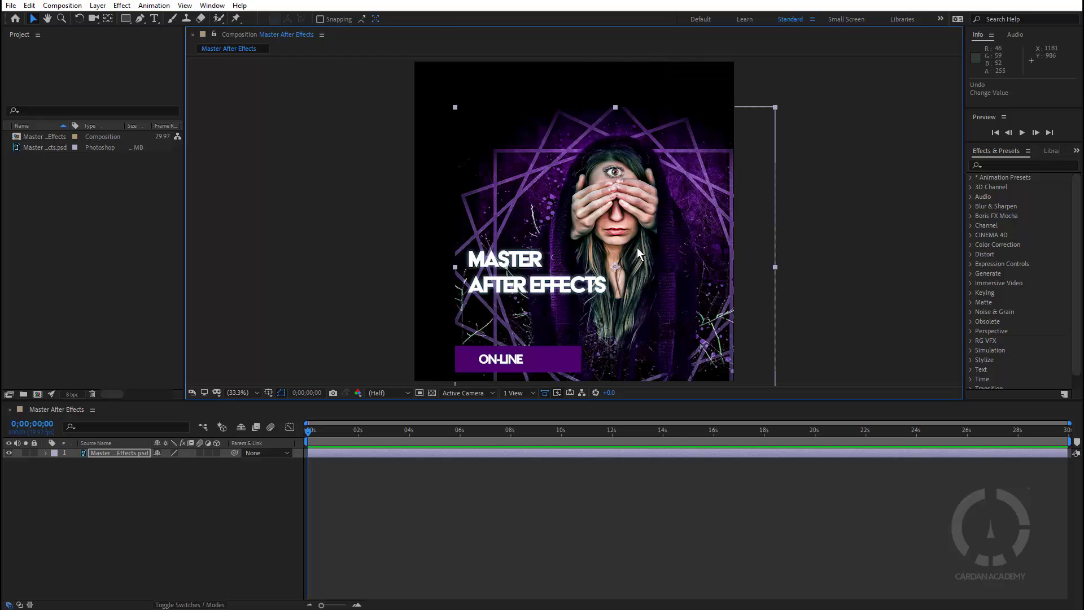
key(ctrl+z)
key(ctrl+z)
key(ctrl+z)
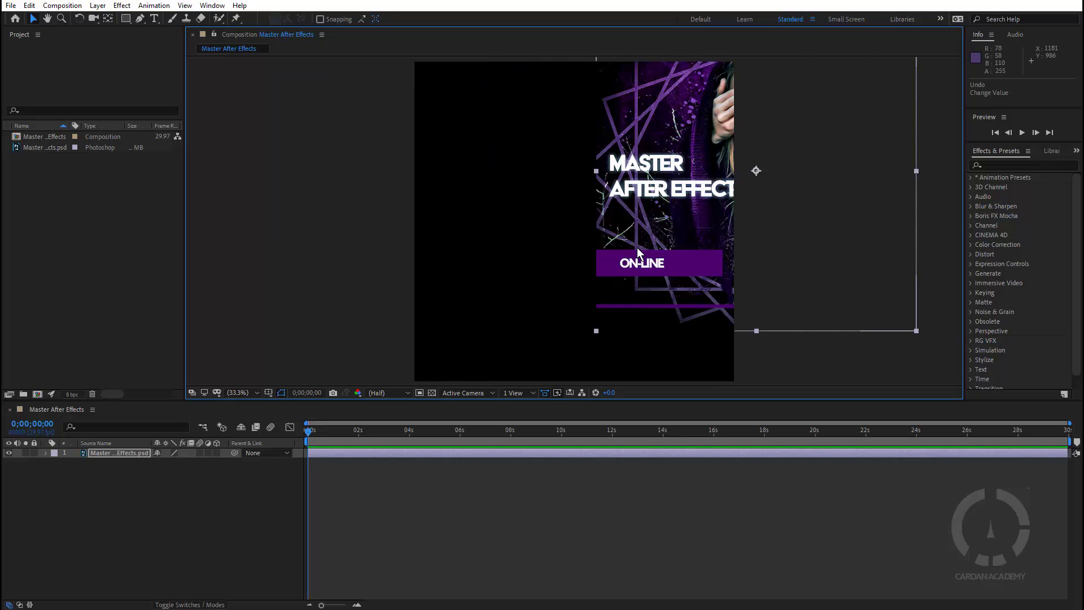
key(ctrl+z)
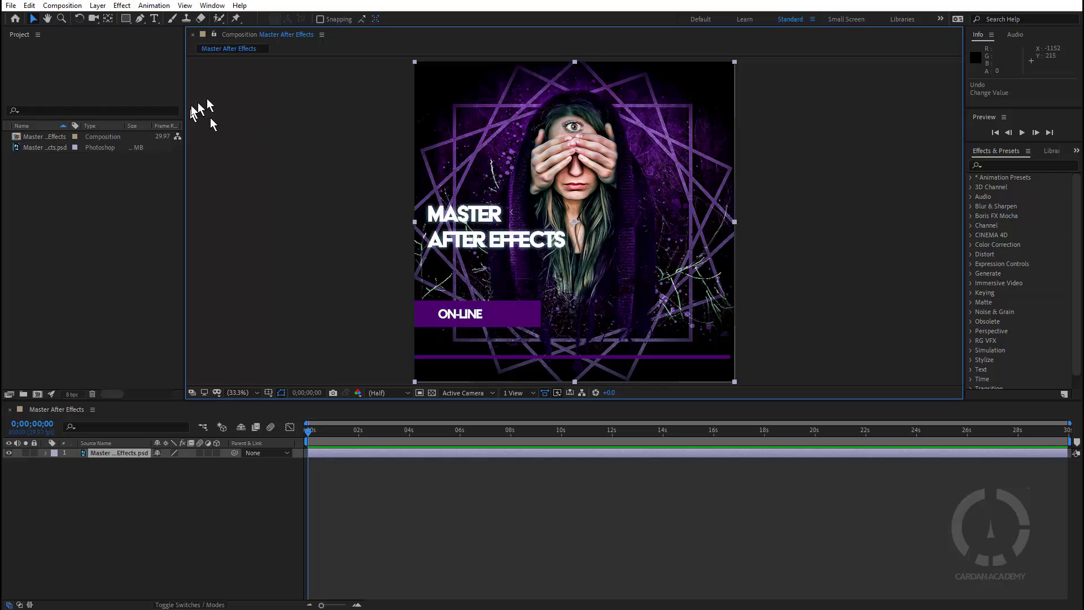
Pan around the composition with the Hand tool to view the artwork without moving the layer.
click(48, 21)
drag(534, 249, 605, 101)
drag(688, 183, 887, 350)
drag(878, 233, 854, 155)
drag(833, 230, 659, 285)
drag(744, 294, 887, 216)
drag(681, 319, 684, 188)
drag(903, 302, 794, 414)
drag(709, 160, 598, 207)
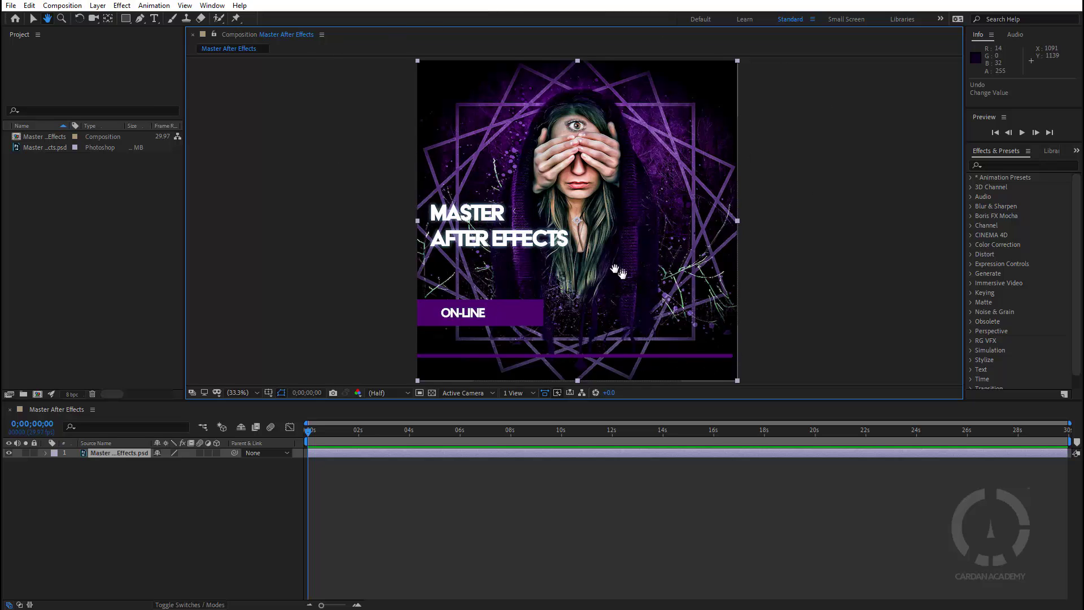
Examine the MASTER AFTER EFFECTS title and the surrounding artwork up close at 200%, ending with a 50% view.
scroll(622, 275, up, 4)
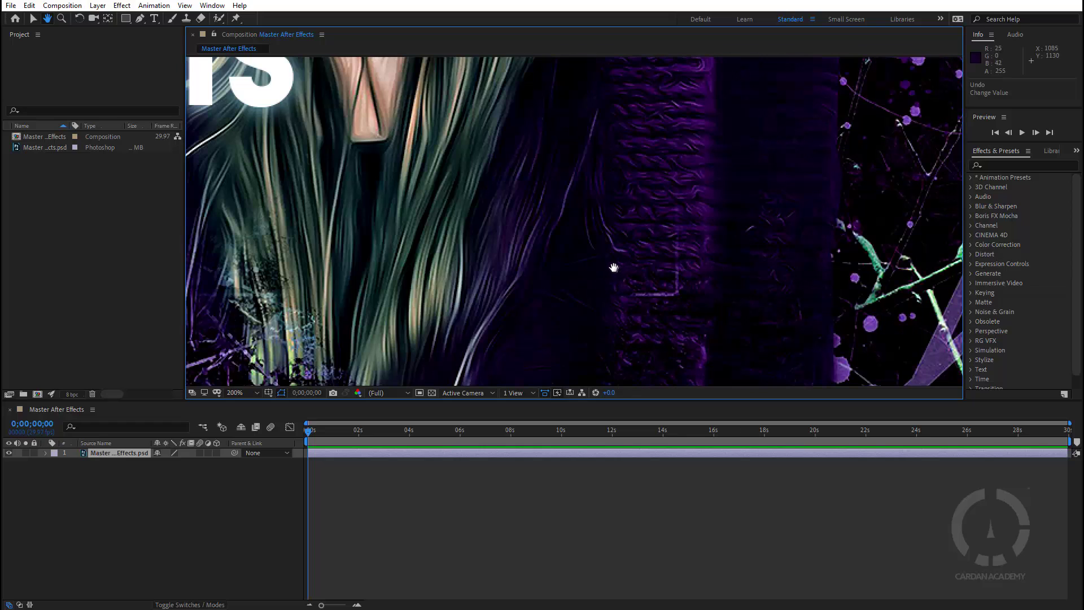
drag(384, 148, 723, 285)
drag(418, 207, 741, 293)
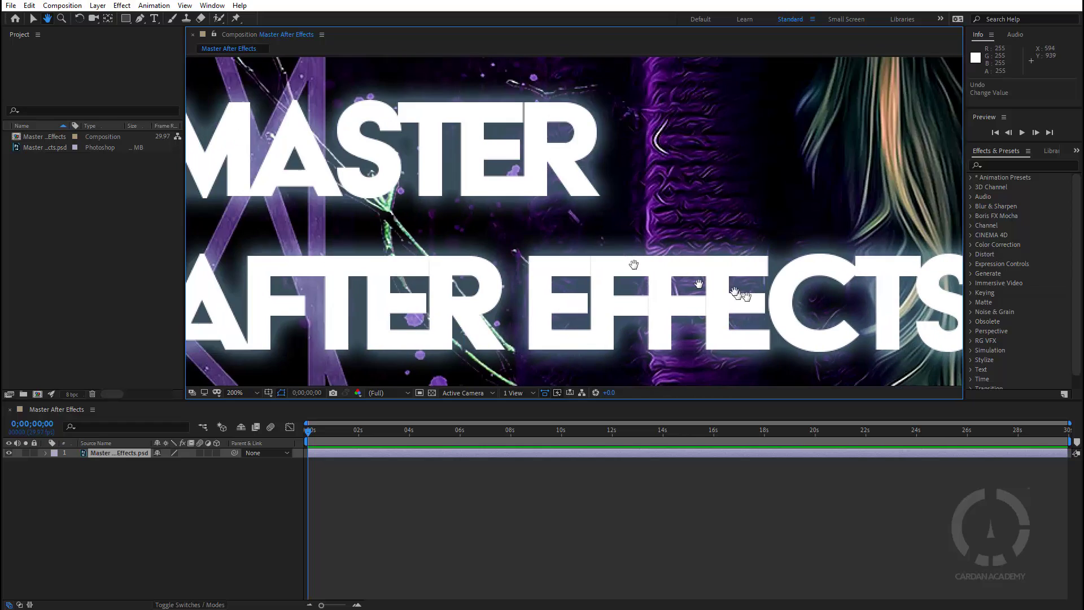
drag(485, 234, 598, 236)
drag(680, 259, 537, 158)
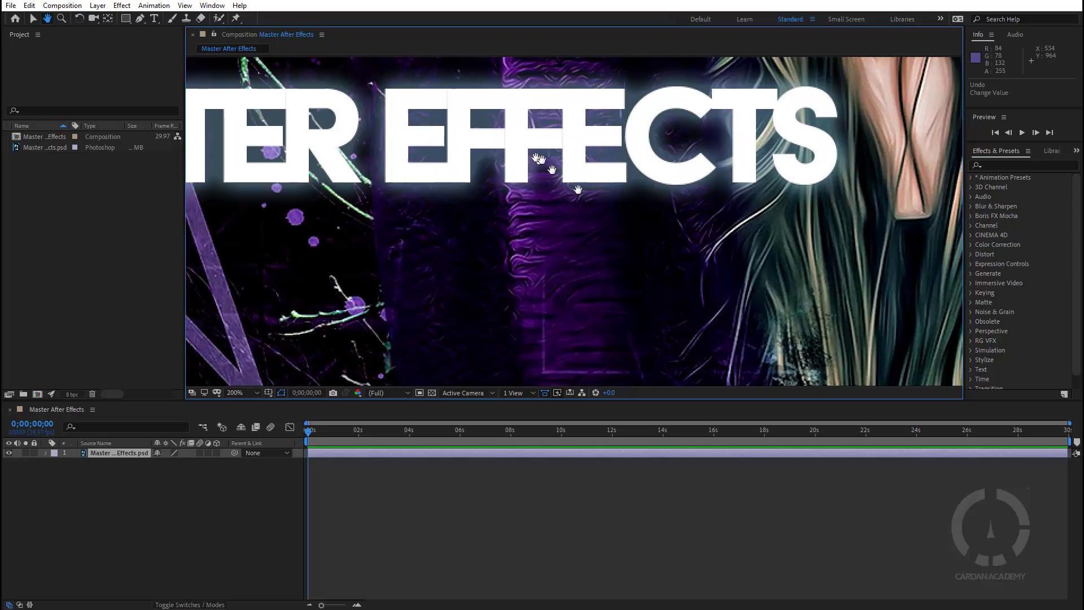
drag(713, 187, 482, 261)
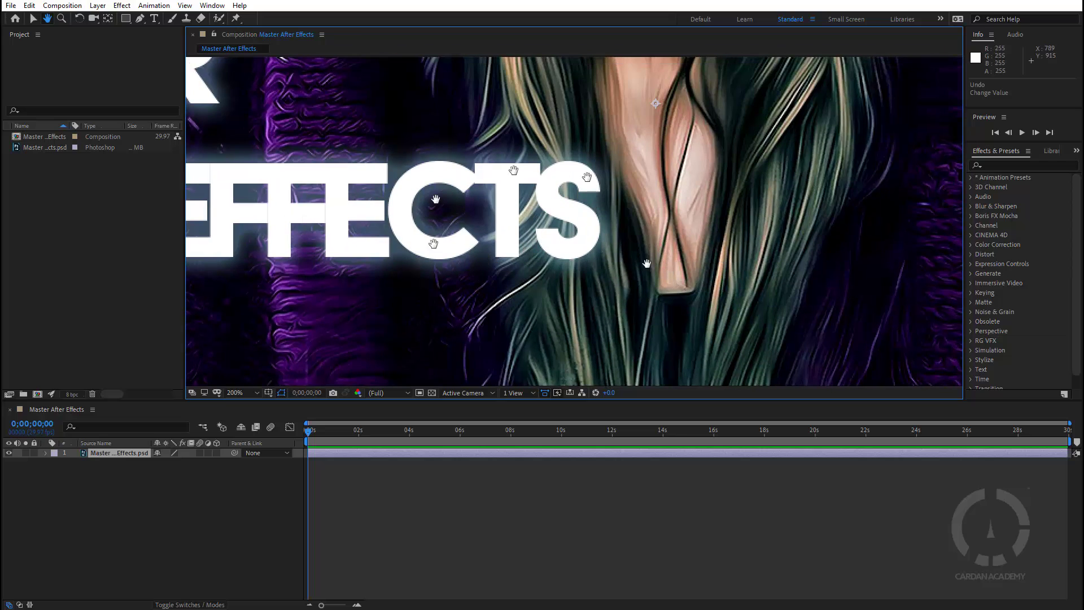
drag(337, 149, 717, 271)
drag(502, 191, 684, 184)
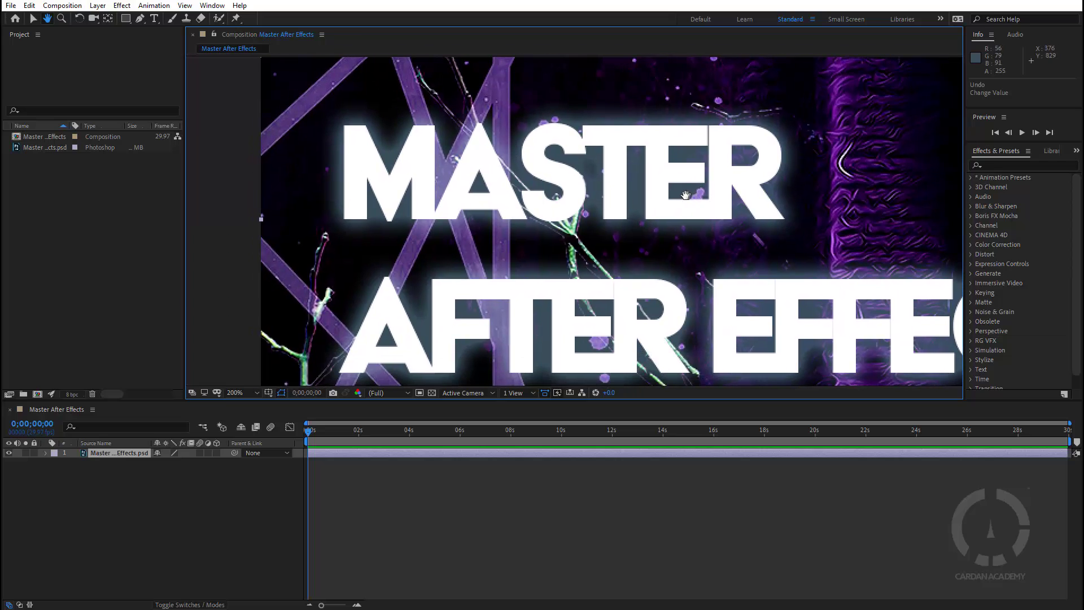
scroll(599, 185, down, 4)
scroll(640, 209, up, 2)
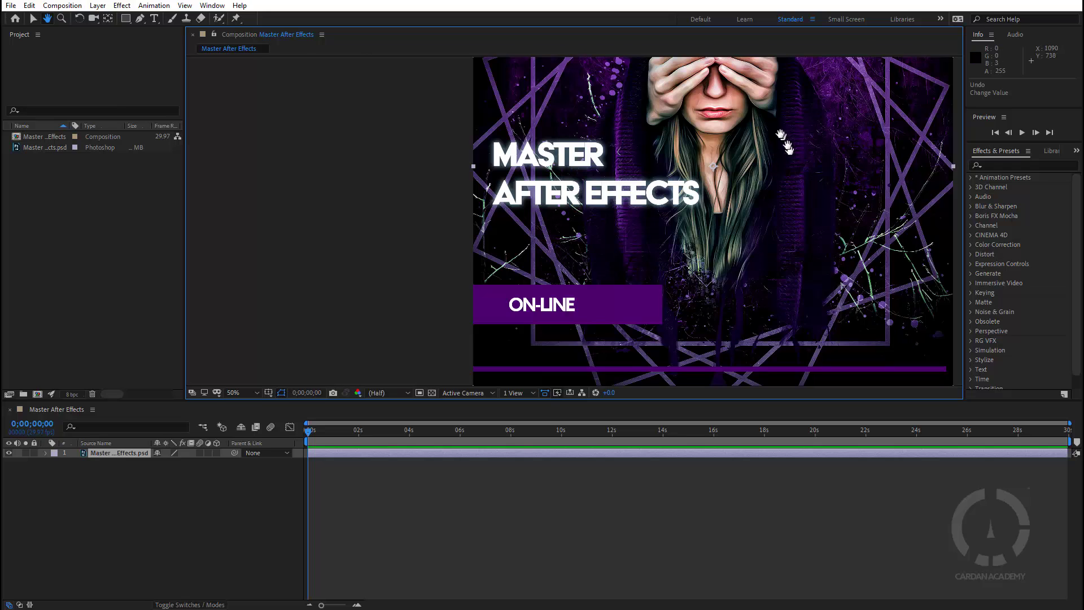
drag(774, 135, 651, 172)
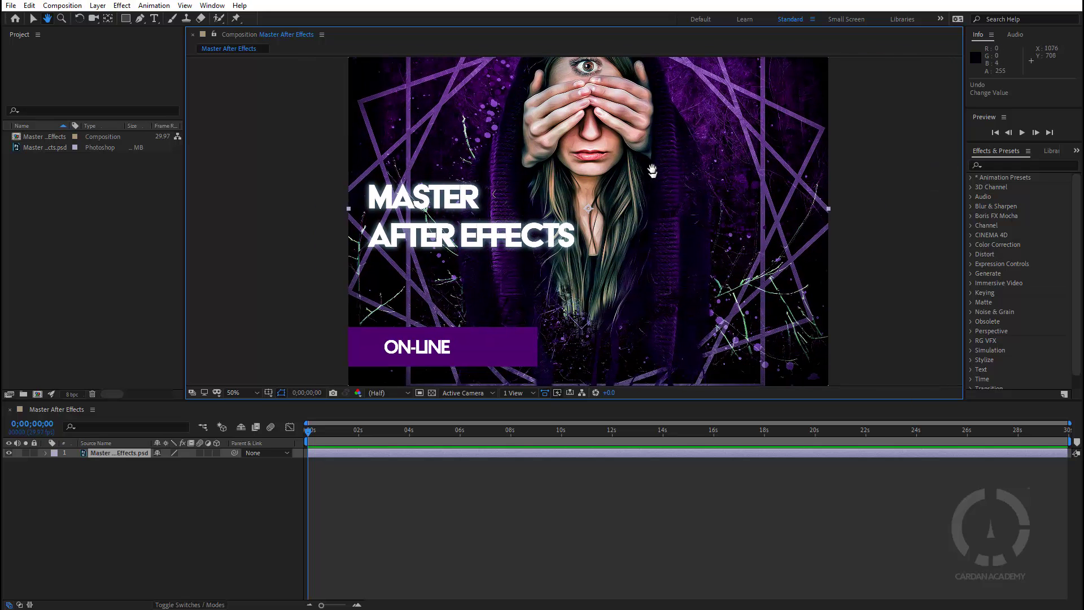
Return to the Selection tool and deselect the artwork layer.
click(33, 21)
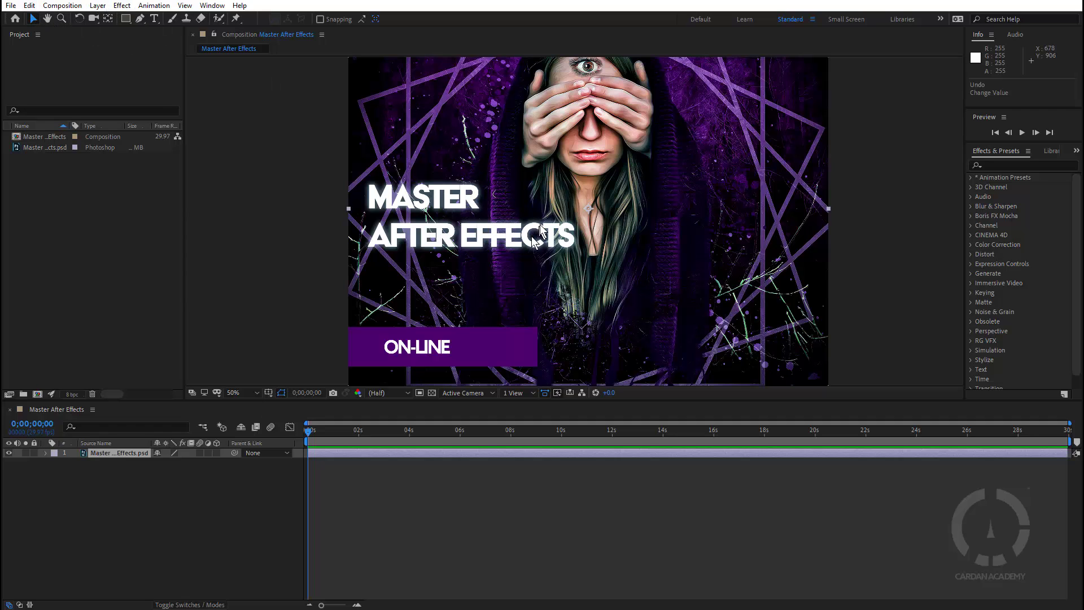
click(302, 237)
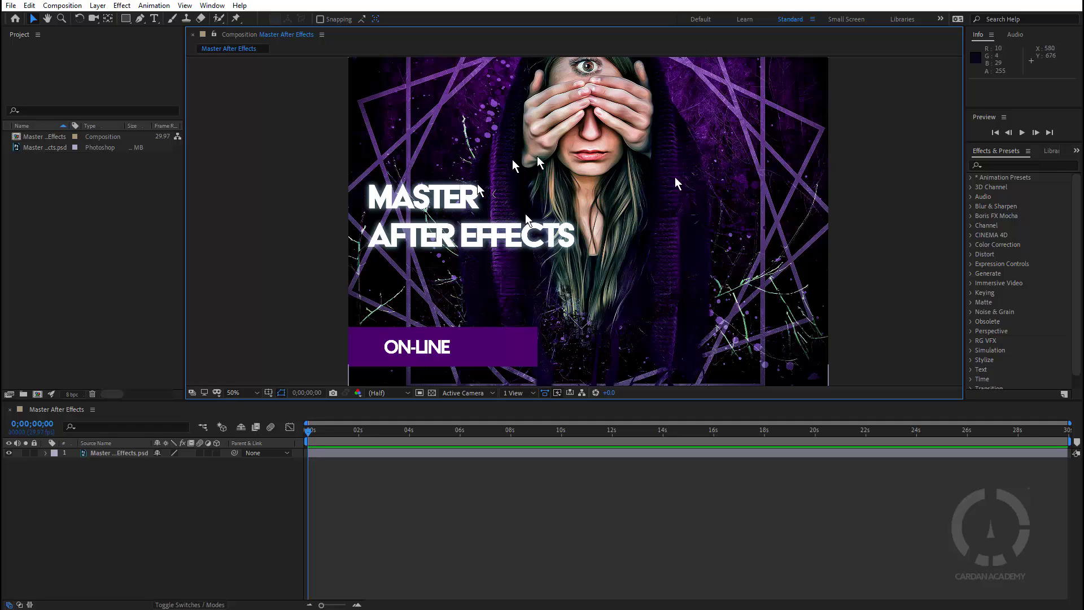
Widen the Project panel to reveal more file detail columns and select the Master After Effects composition.
click(115, 67)
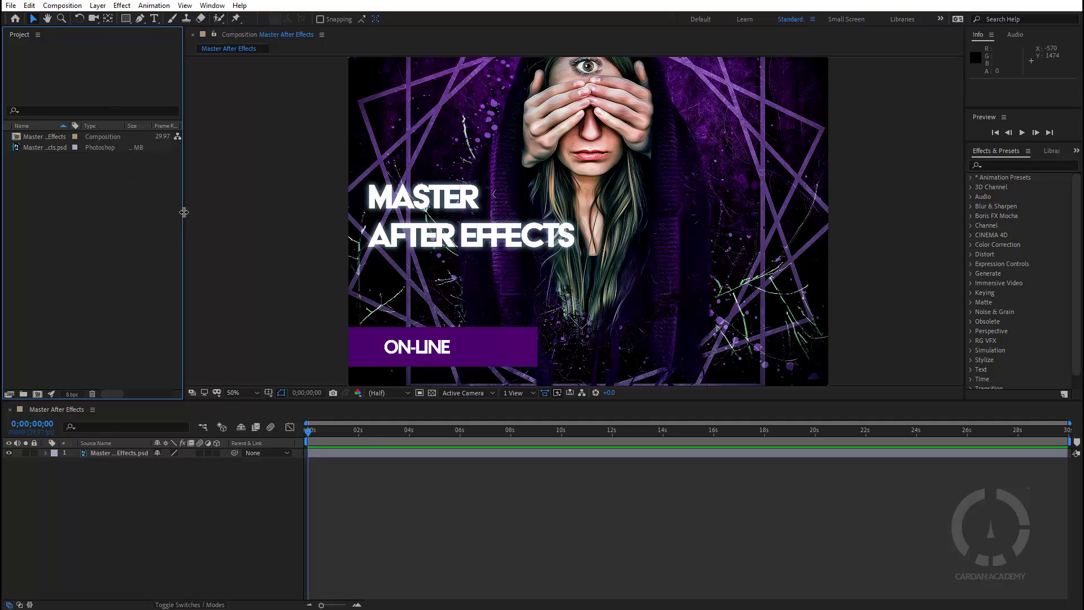
drag(192, 212, 556, 210)
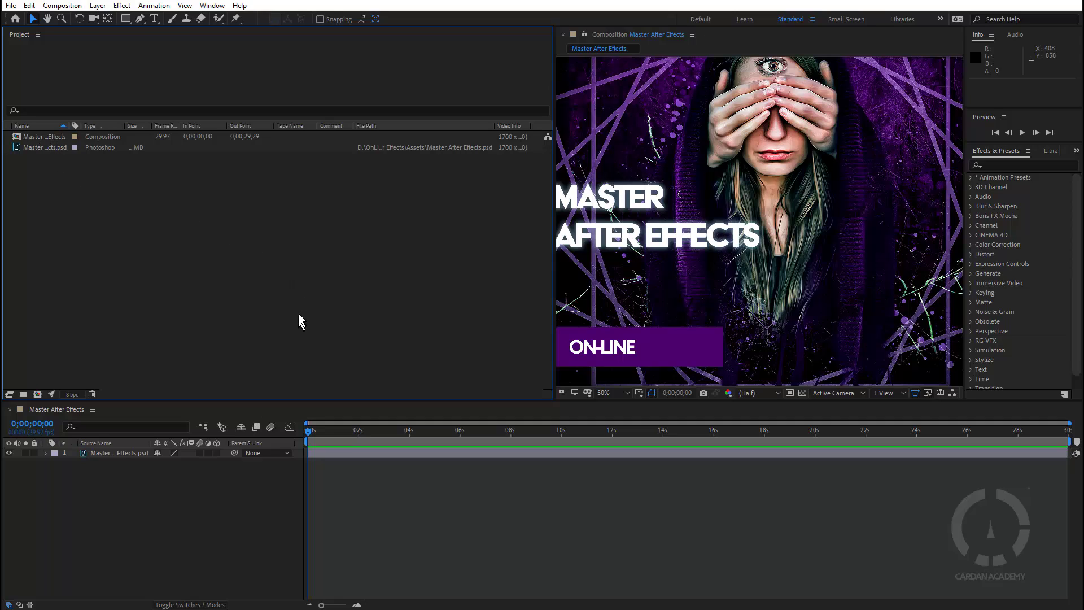
click(43, 137)
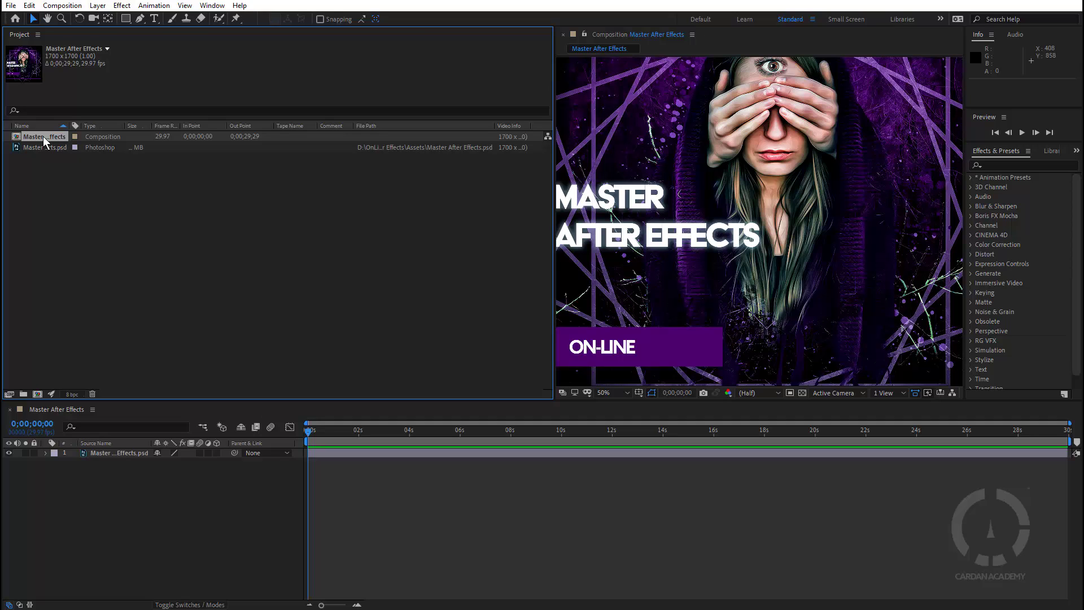
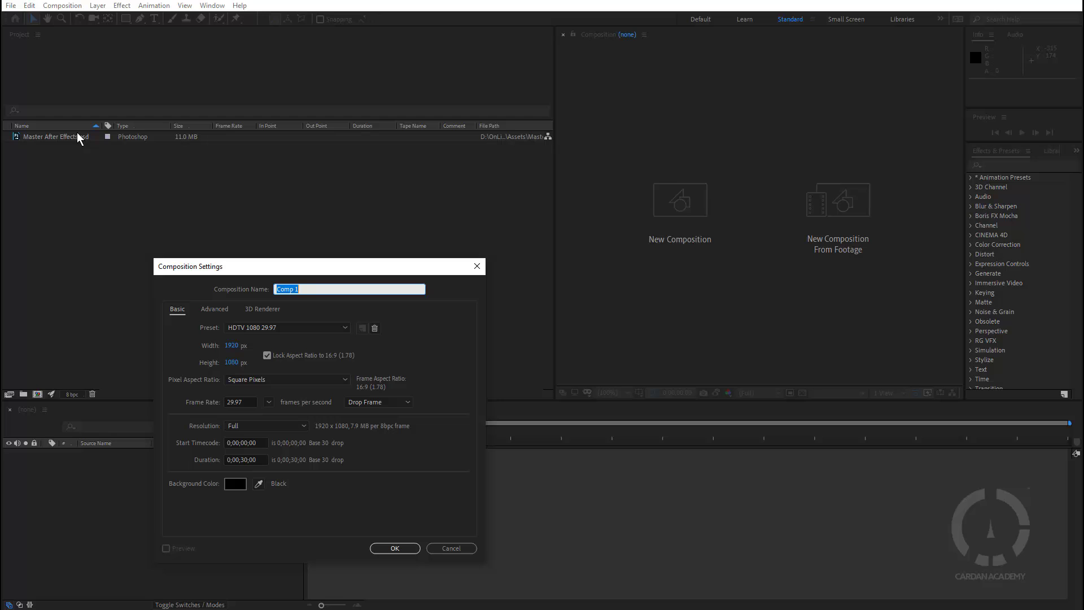
Name the new composition "My First Comp" in its Composition Settings.
drag(329, 267, 296, 223)
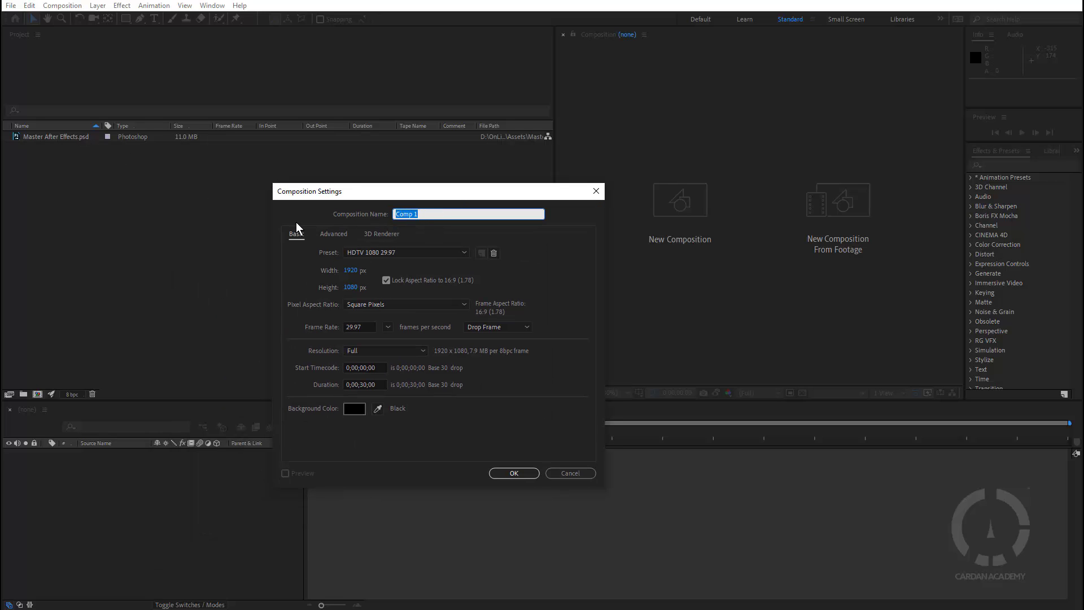
key(Right)
text(My First)
key(Right)
key(Right)
key(Right)
key(Right)
key(Right)
key(BackSpace)
Review the available composition presets, keeping HDTV 1080 29.97.
click(394, 252)
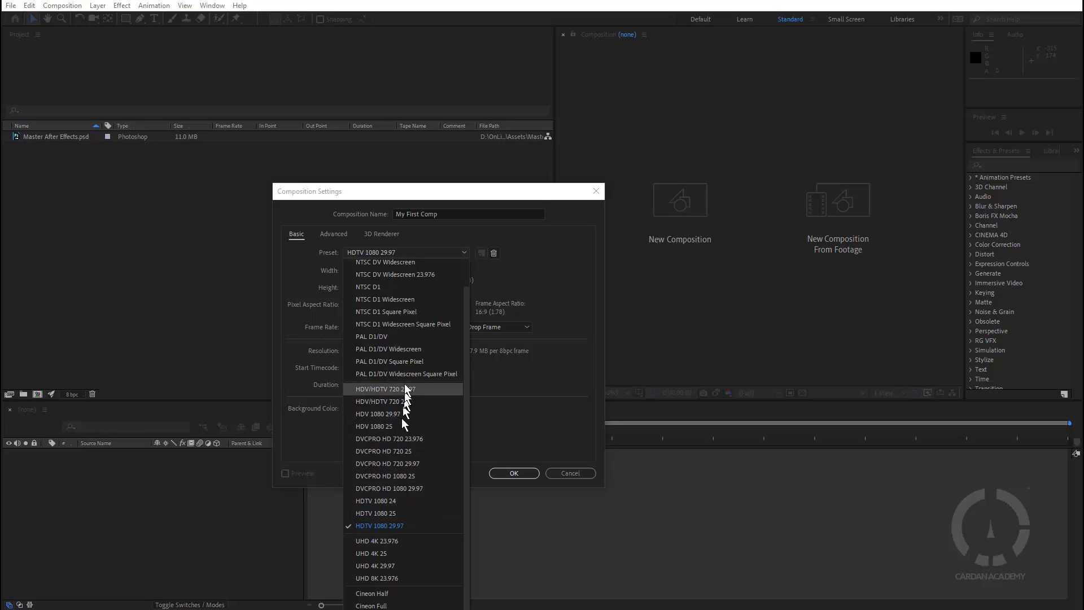
scroll(412, 317, up, 2)
scroll(413, 317, down, 2)
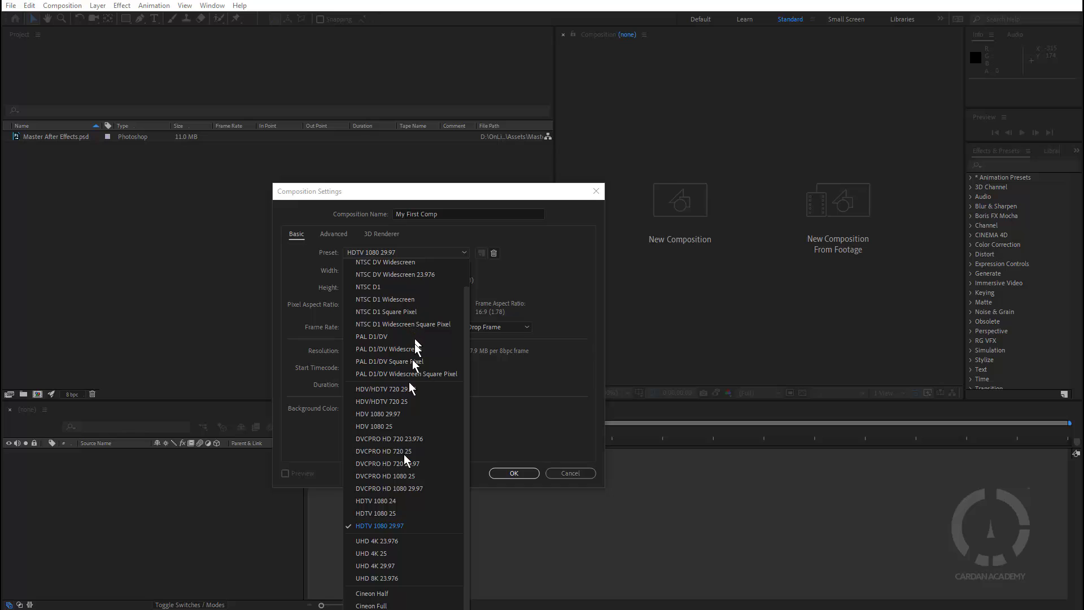
click(436, 243)
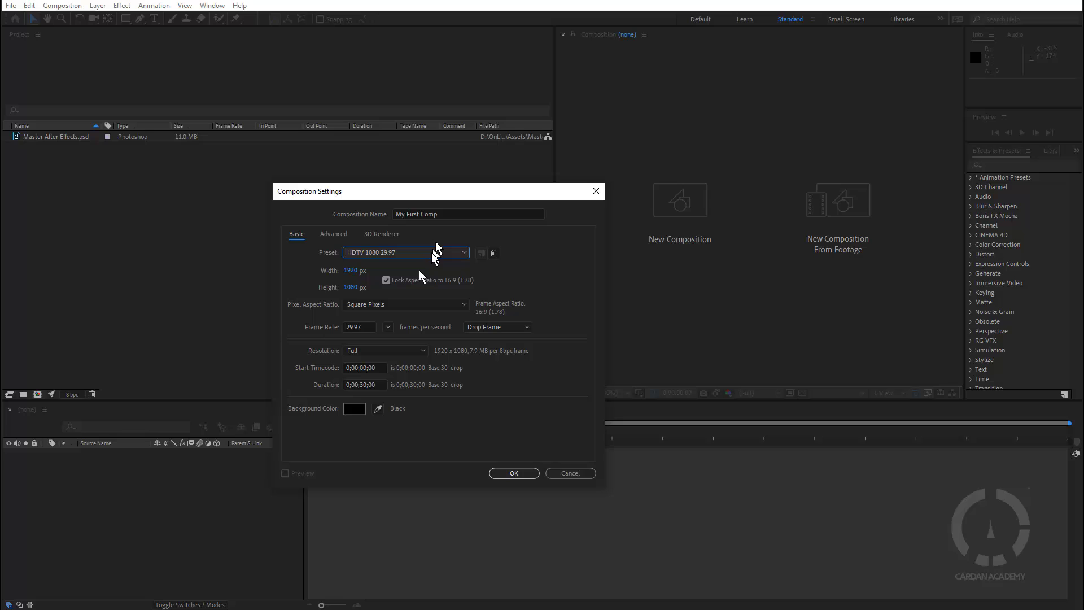
Set the composition's width and height to 1700 px, lock the aspect ratio to 1:1, and create it.
click(349, 270)
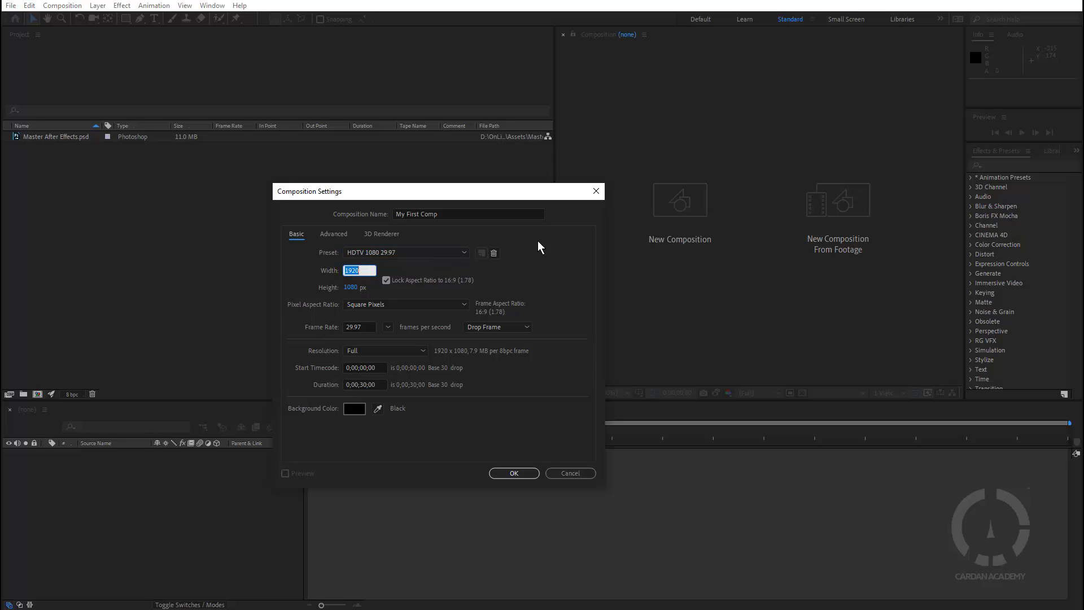
text(1700)
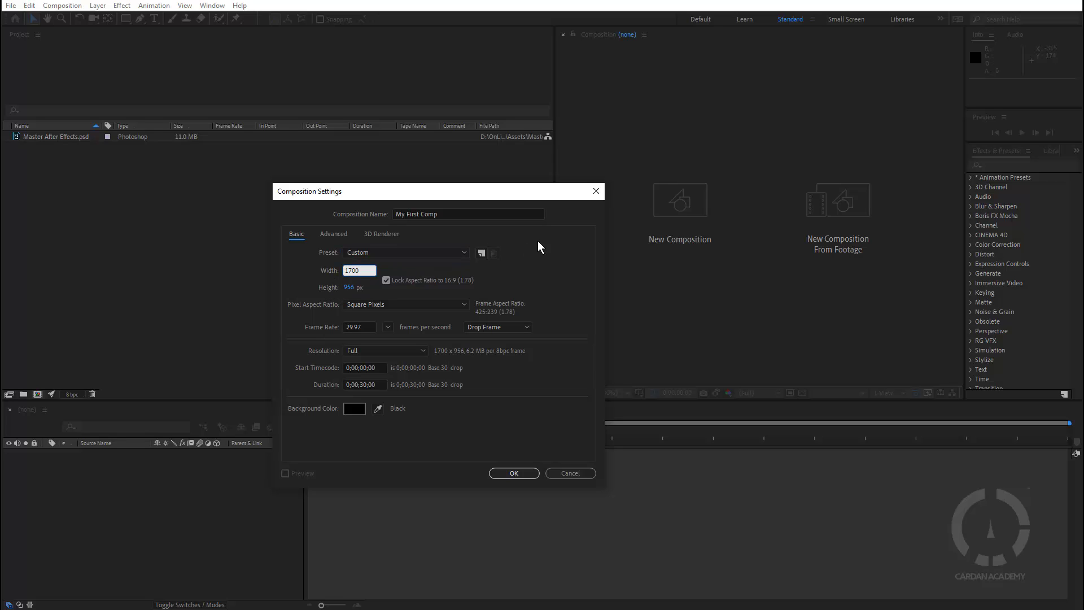
key(Tab)
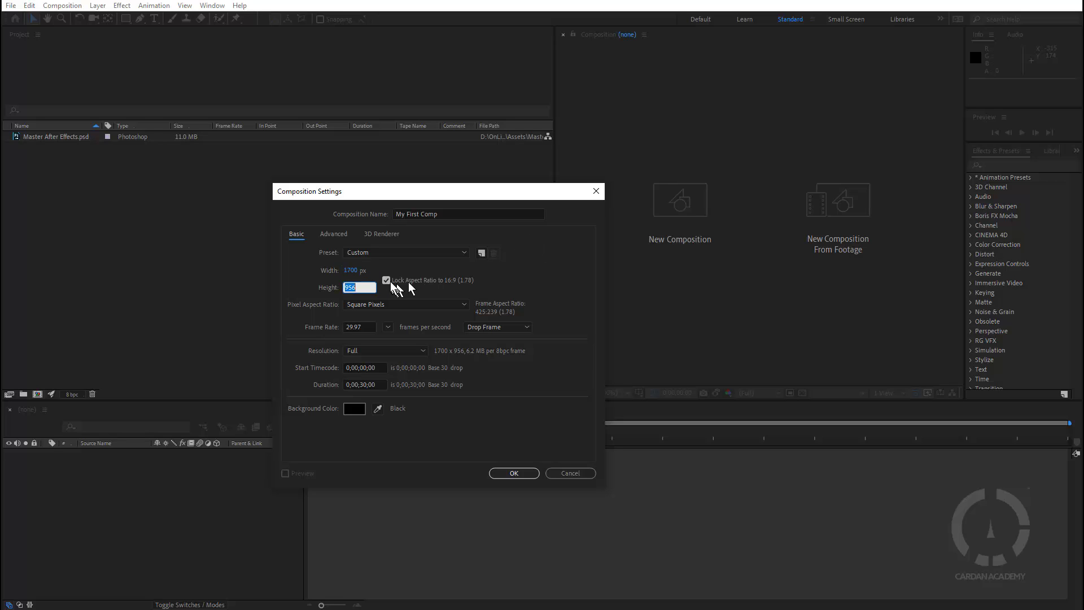
click(386, 280)
text(1700)
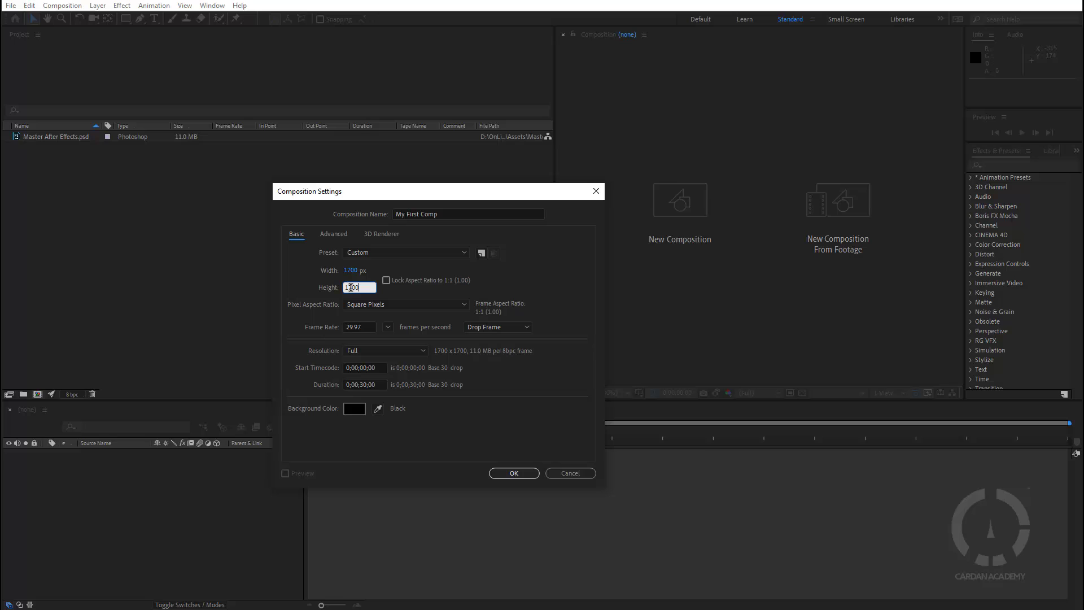
click(492, 276)
click(387, 281)
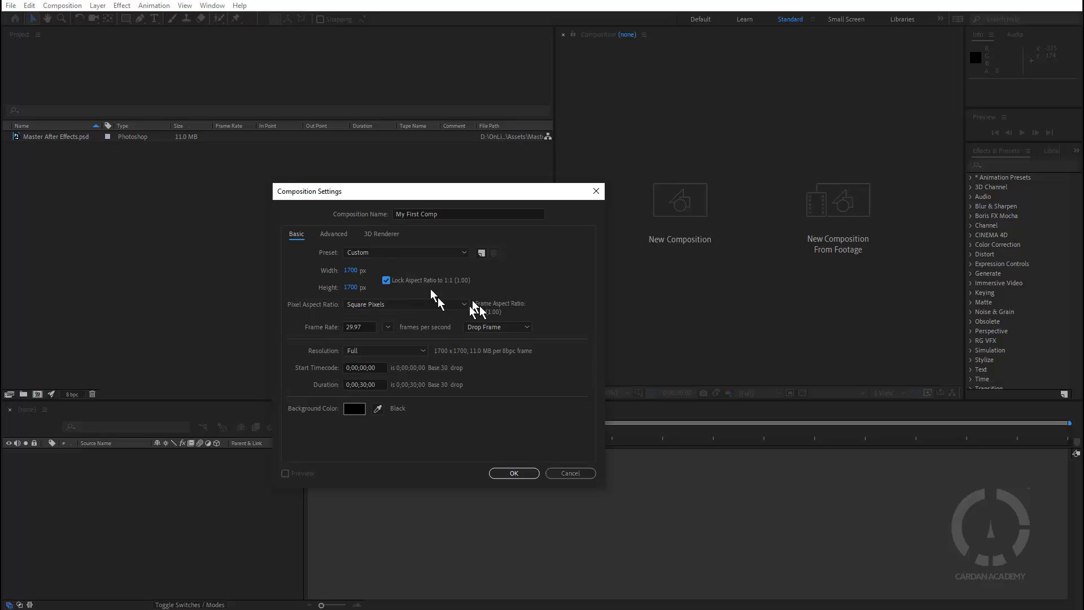
click(514, 473)
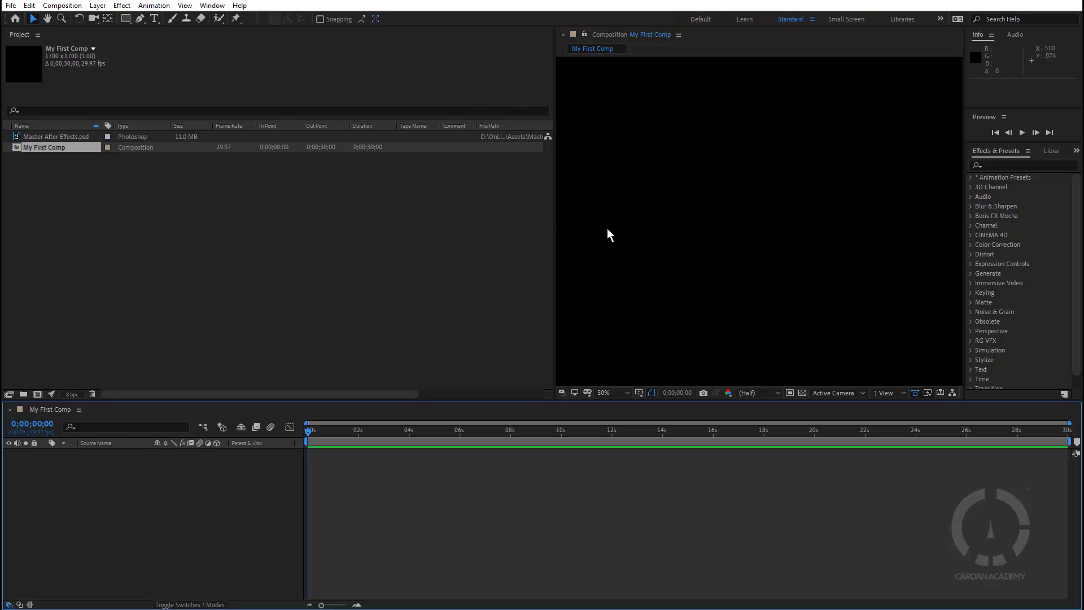
Add the Master After Effects.psd footage as a layer in My First Comp, placed slightly off-centre in the frame.
click(44, 136)
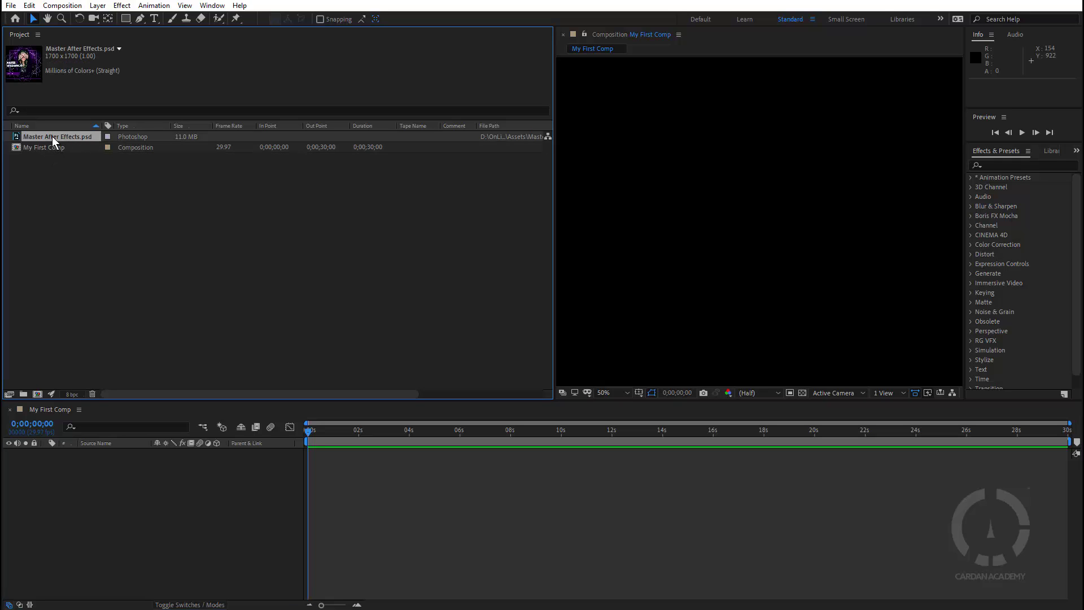
drag(52, 141, 724, 246)
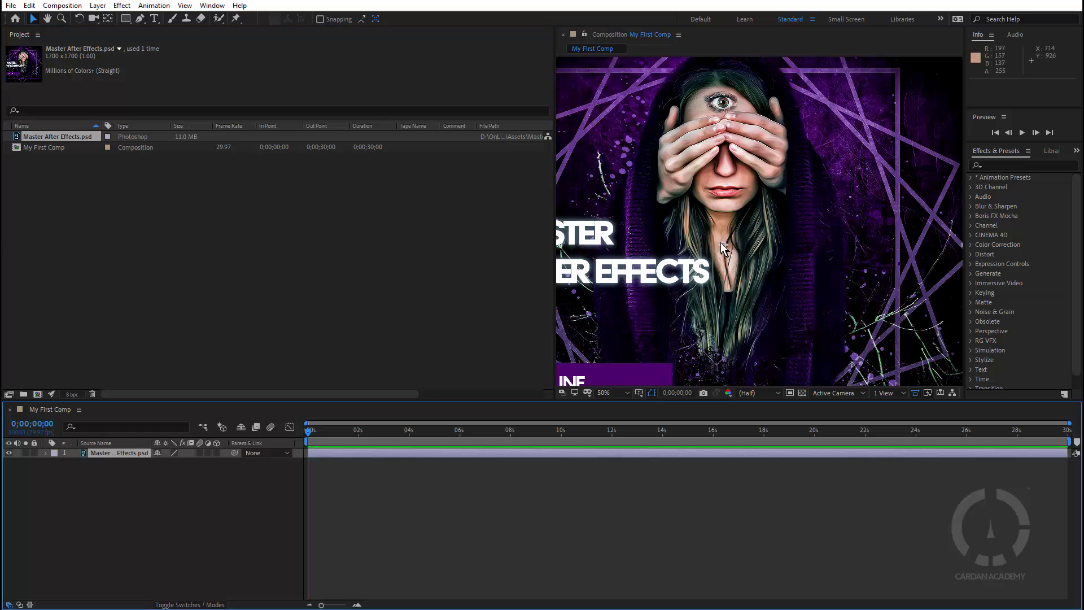
scroll(688, 246, down, 7)
scroll(688, 246, up, 6)
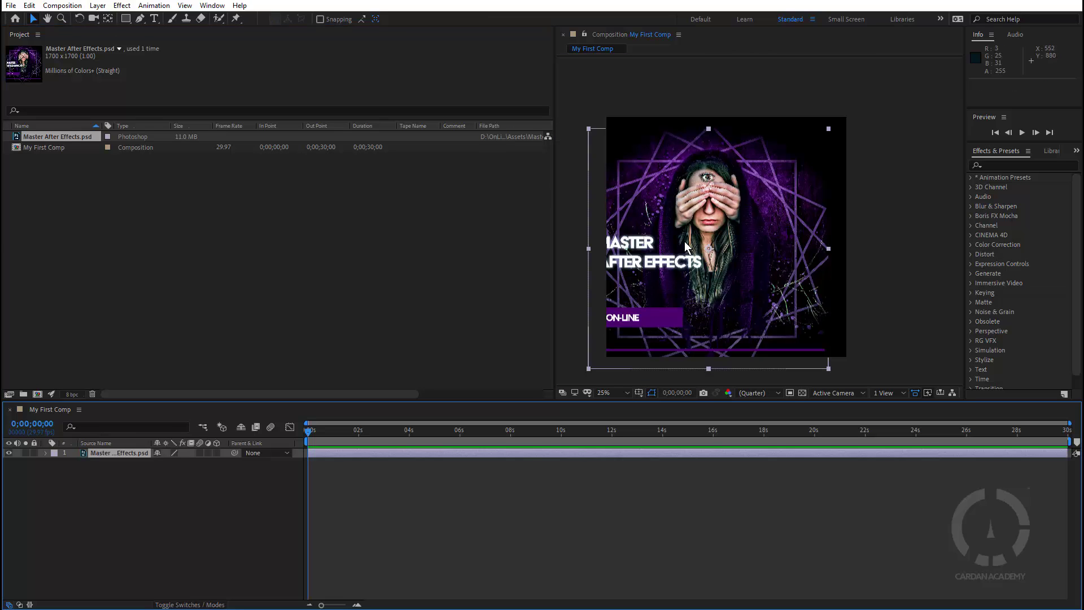
scroll(692, 252, down, 4)
scroll(694, 254, up, 4)
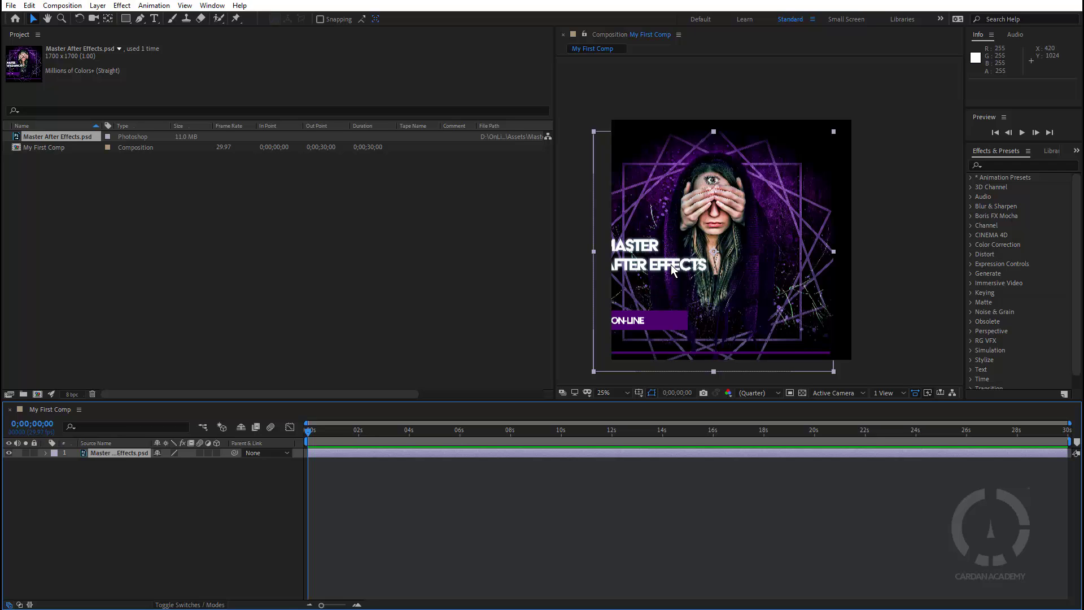
Centre the Master After Effects.psd layer in the composition frame.
drag(670, 266, 690, 256)
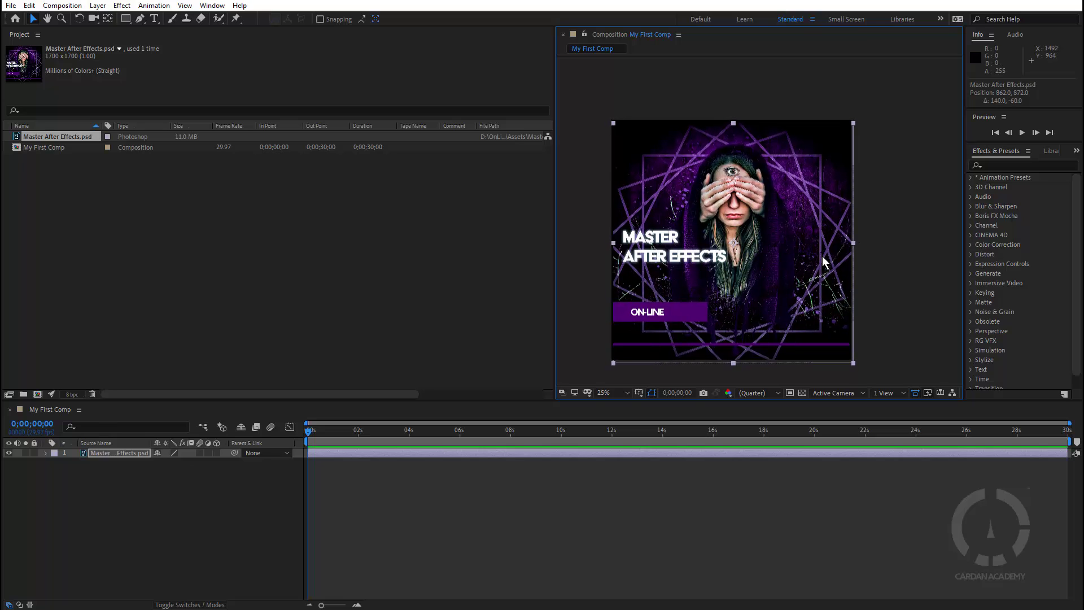
key(ctrl+Home)
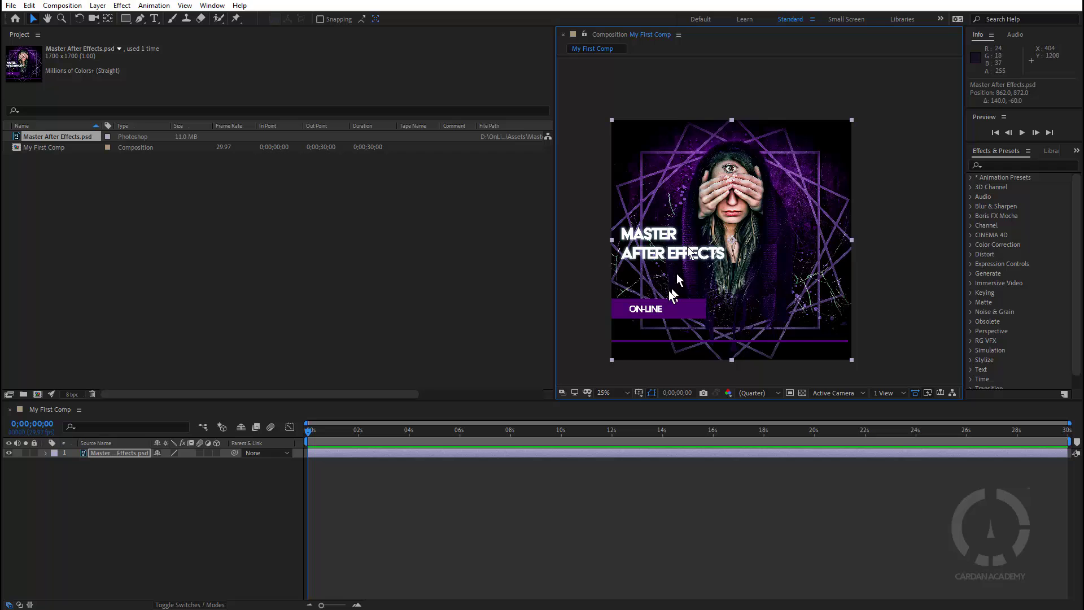
Displace and stretch the artwork layer to about 64% by 165% scale, and fit it back to the composition's size.
drag(669, 290, 797, 235)
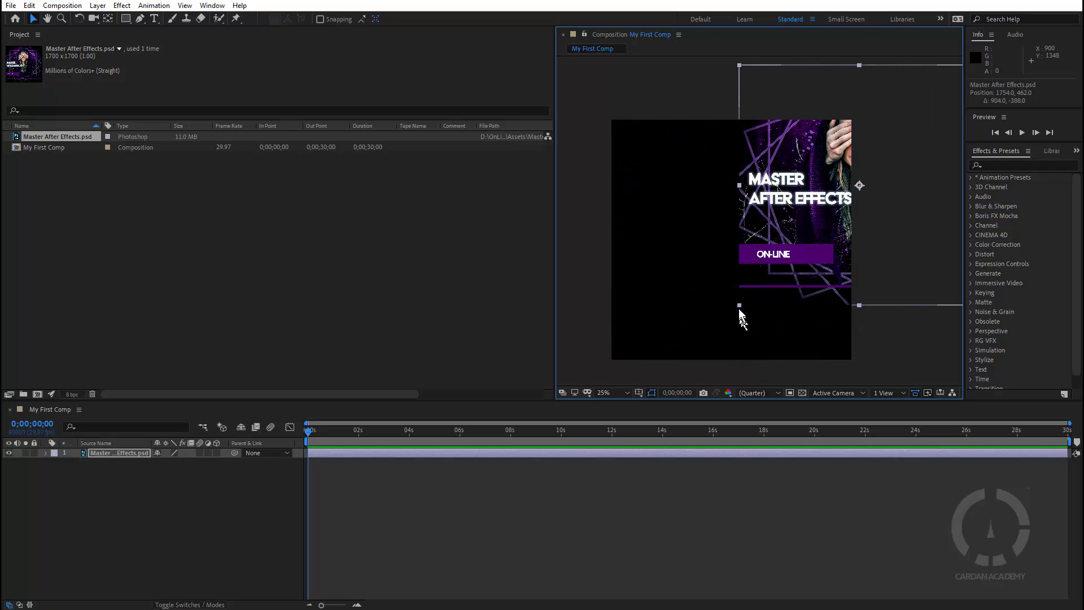
drag(740, 305, 764, 375)
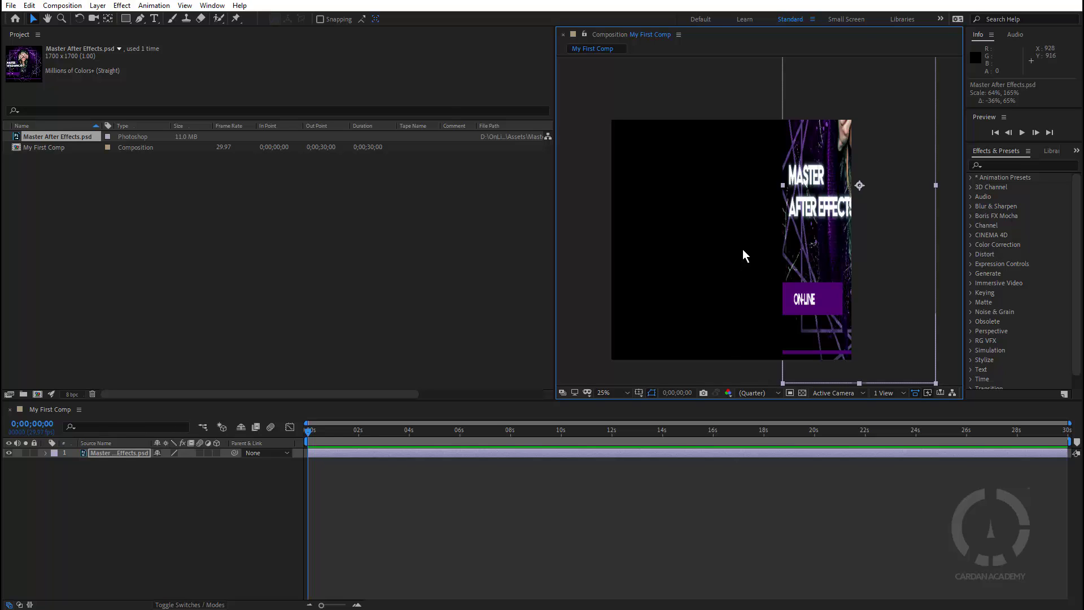
key(ctrl+alt+f)
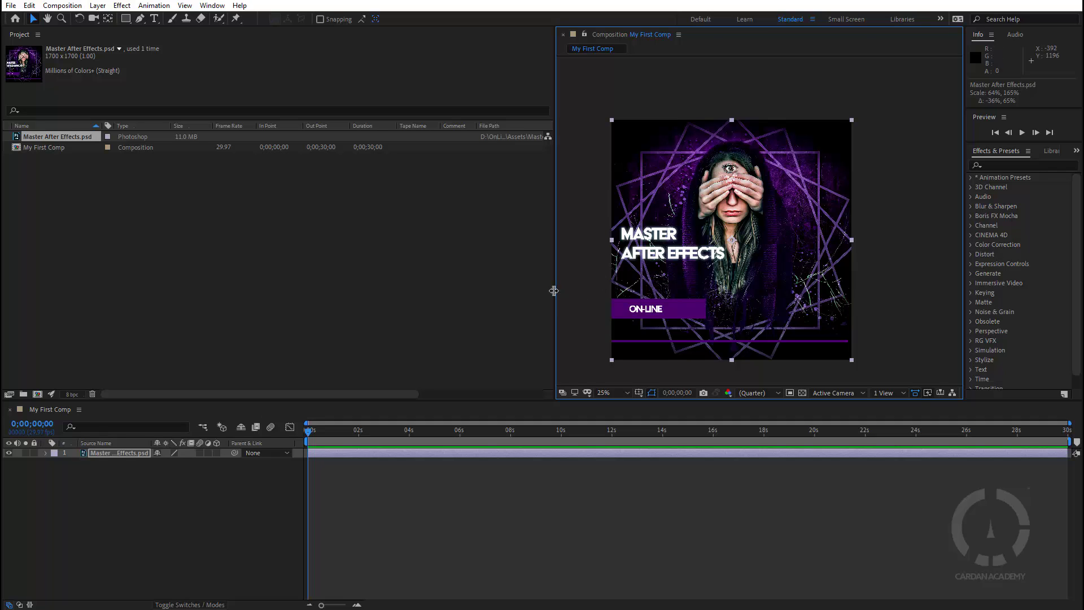
Widen the Composition viewer by narrowing the Project panel, and magnify the artwork to 50%.
drag(554, 291, 323, 265)
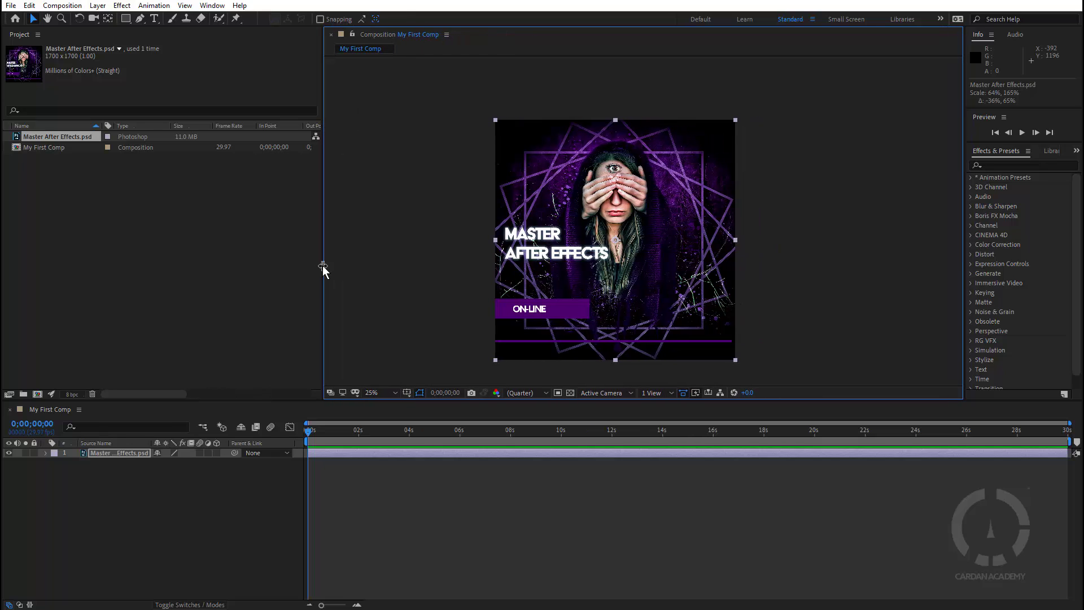
click(417, 268)
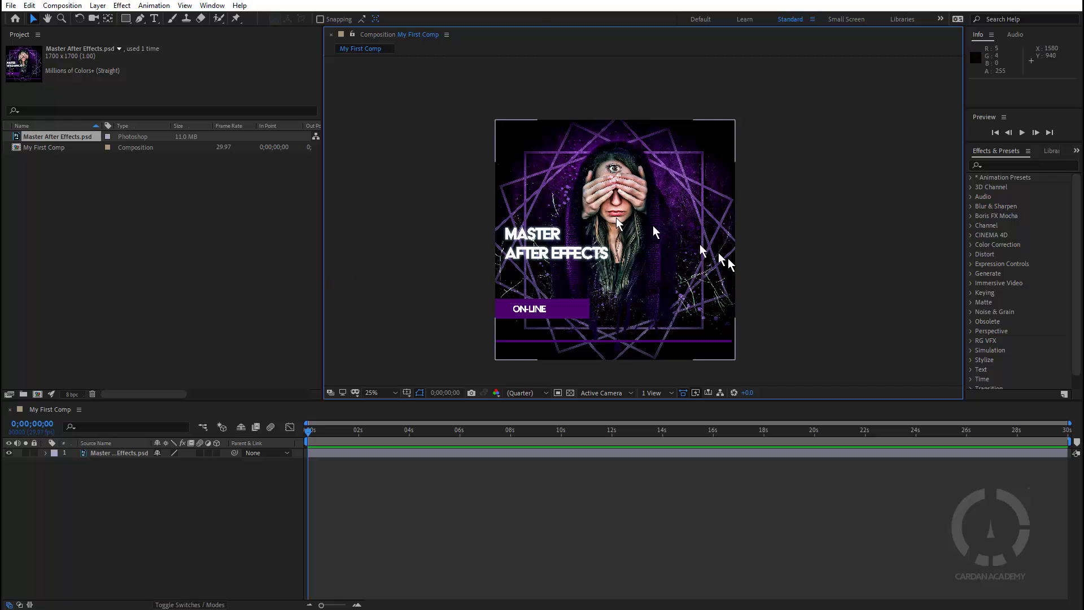
scroll(613, 266, up, 3)
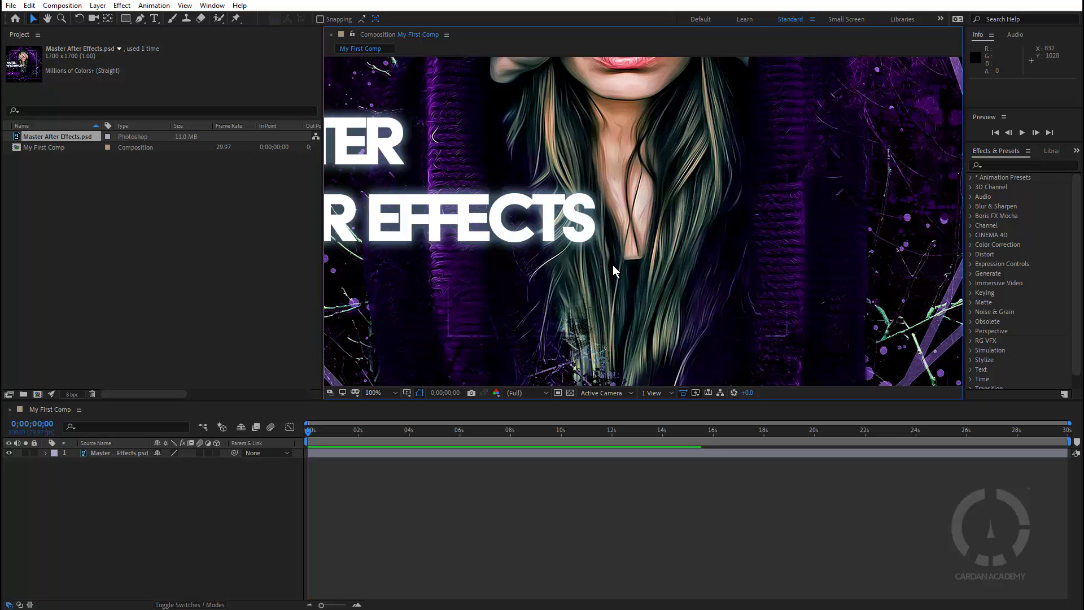
scroll(613, 266, down, 4)
scroll(622, 251, up, 3)
drag(577, 275, 670, 194)
scroll(649, 196, down, 2)
scroll(649, 197, up, 2)
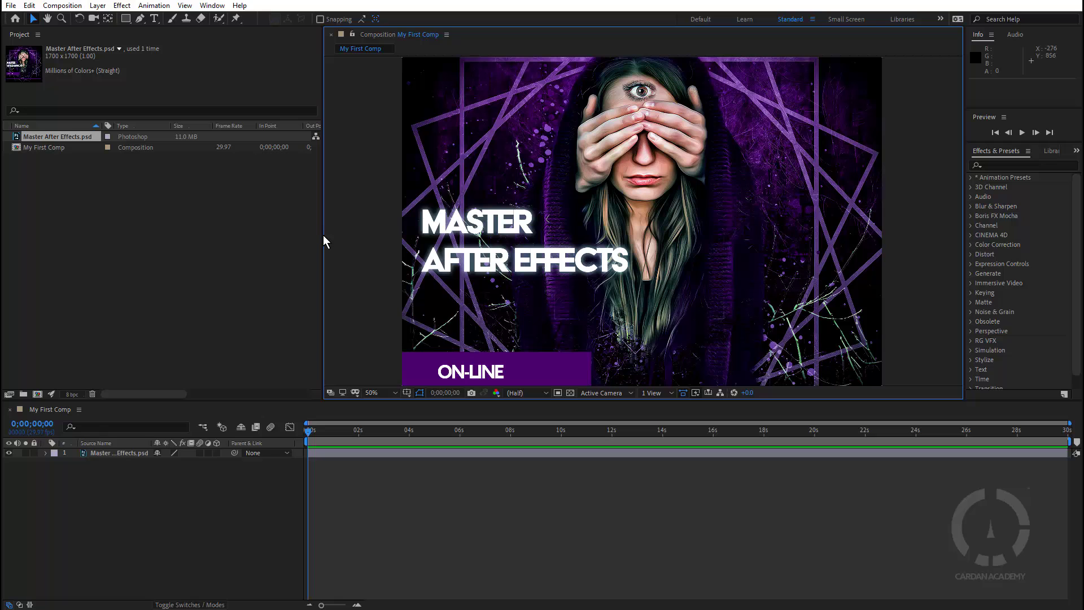
drag(317, 237, 303, 251)
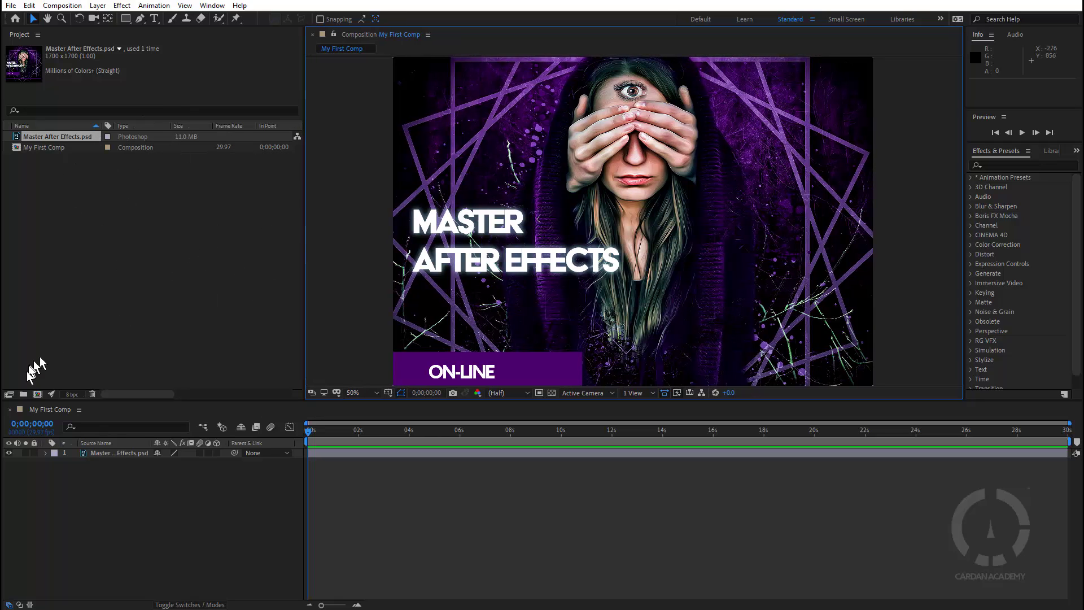
Create a new folder in the project and name it "My Folder".
click(23, 395)
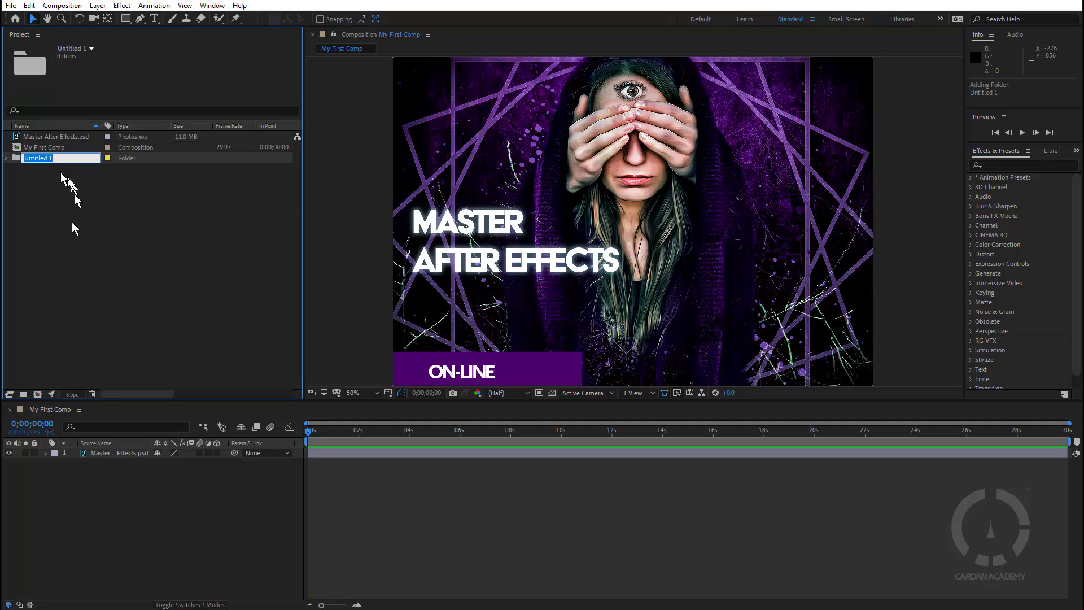
text(My Folder)
key(Return)
click(94, 273)
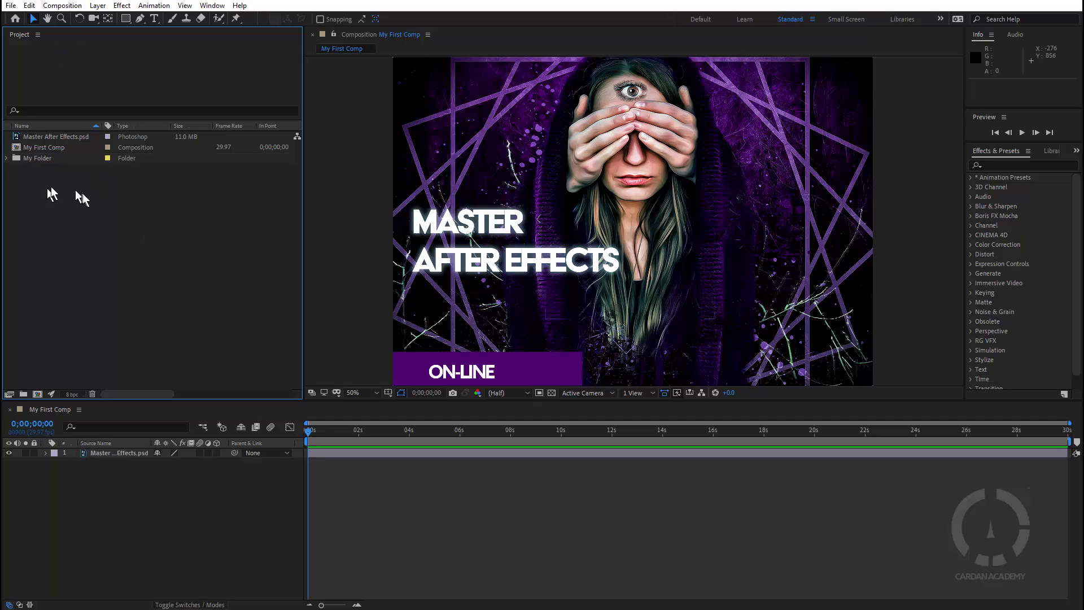
Add a text layer reading "2020" below the end of the AFTER EFFECTS title in the artwork.
click(155, 18)
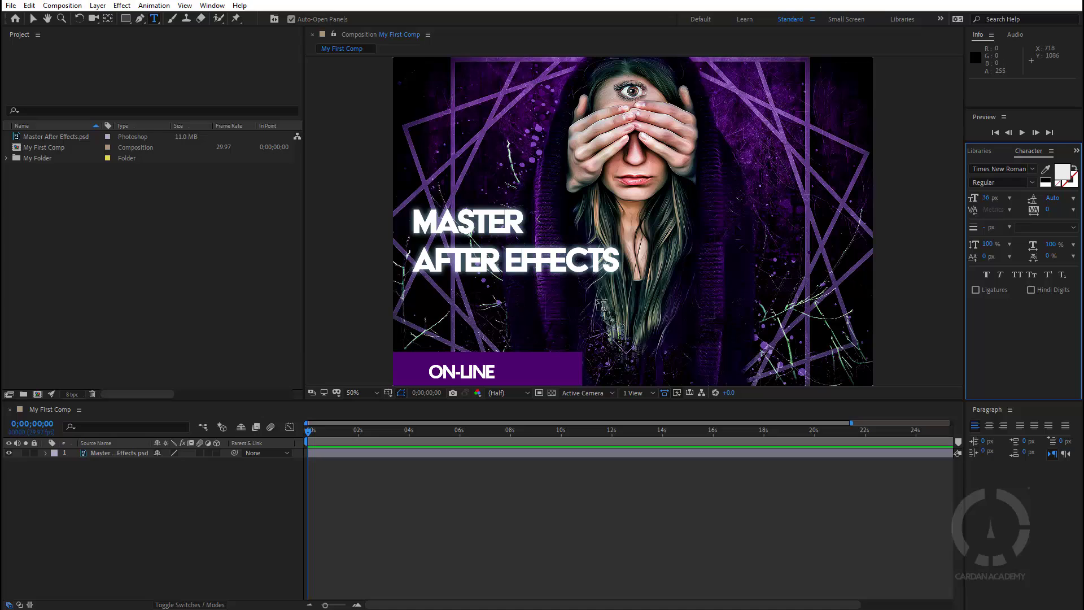
click(660, 277)
text(202)
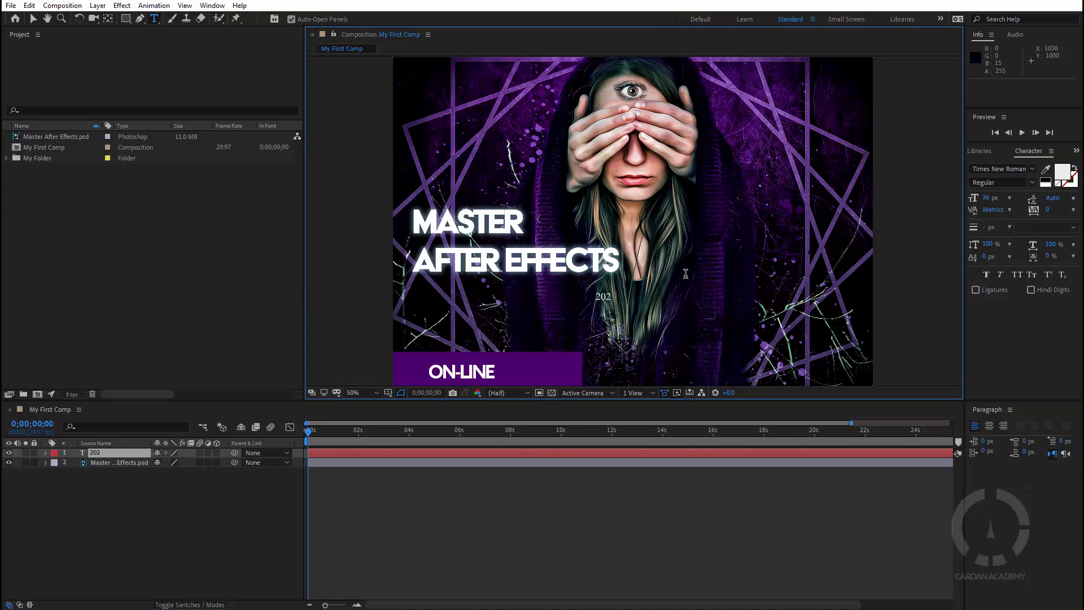
Set the font size of the whole 2020 text to 200 px.
key(shift+Left)
key(shift+Left)
key(shift+Left)
key(shift+Left)
click(987, 197)
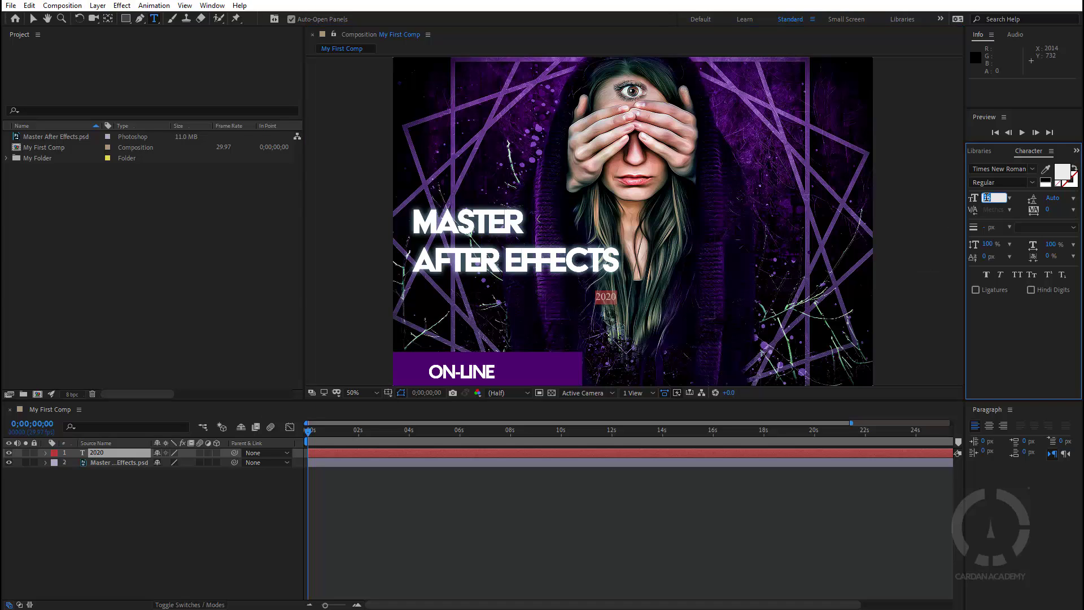
text(200)
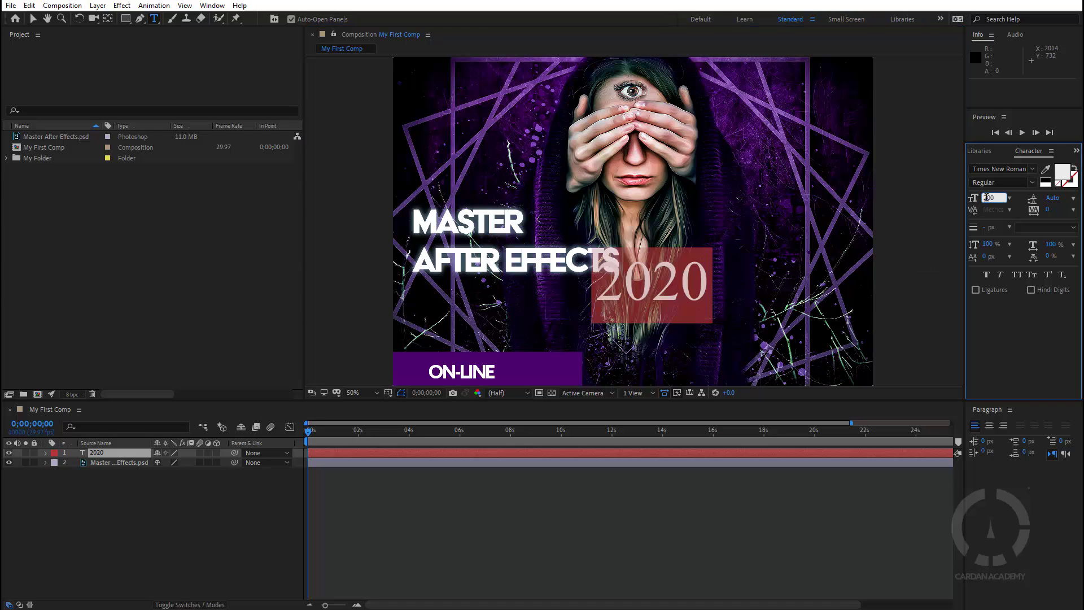
Change the font of the 2020 text to Acier BAT.
click(1035, 170)
scroll(932, 237, up, 10)
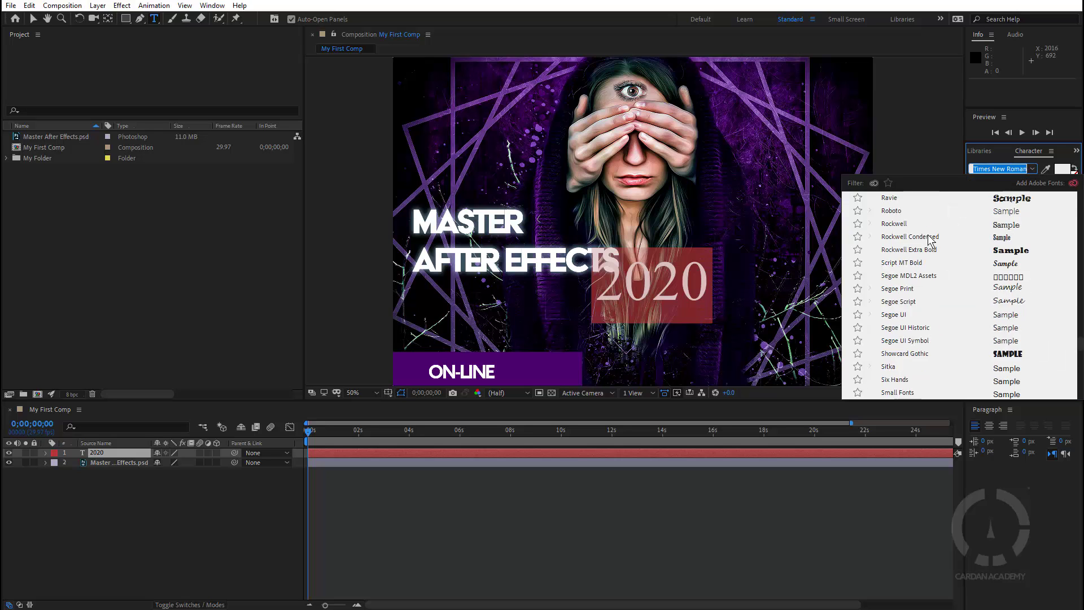
scroll(929, 237, up, 15)
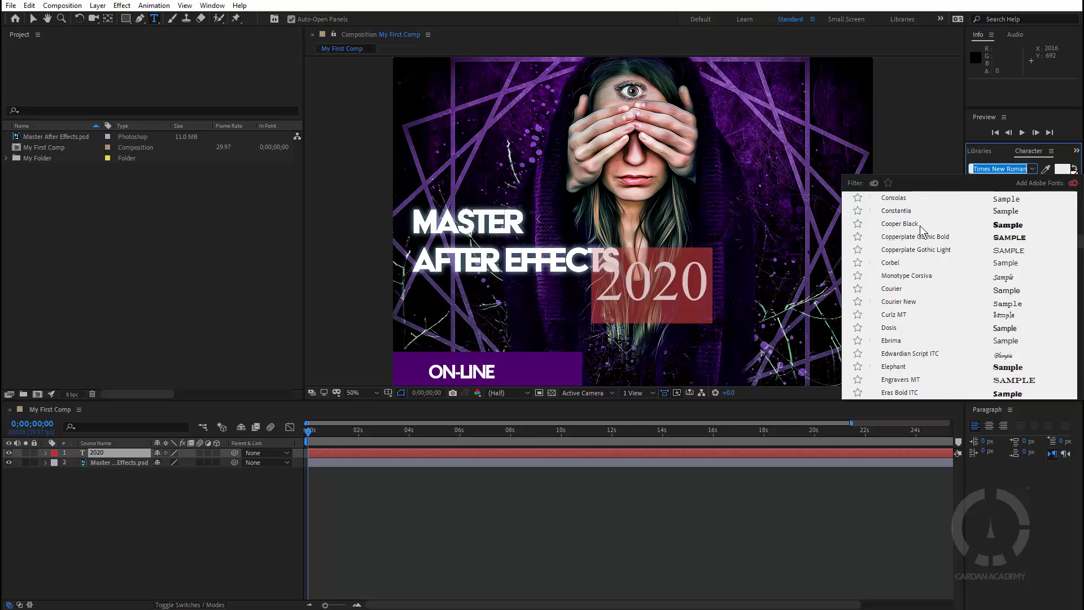
scroll(921, 225, up, 5)
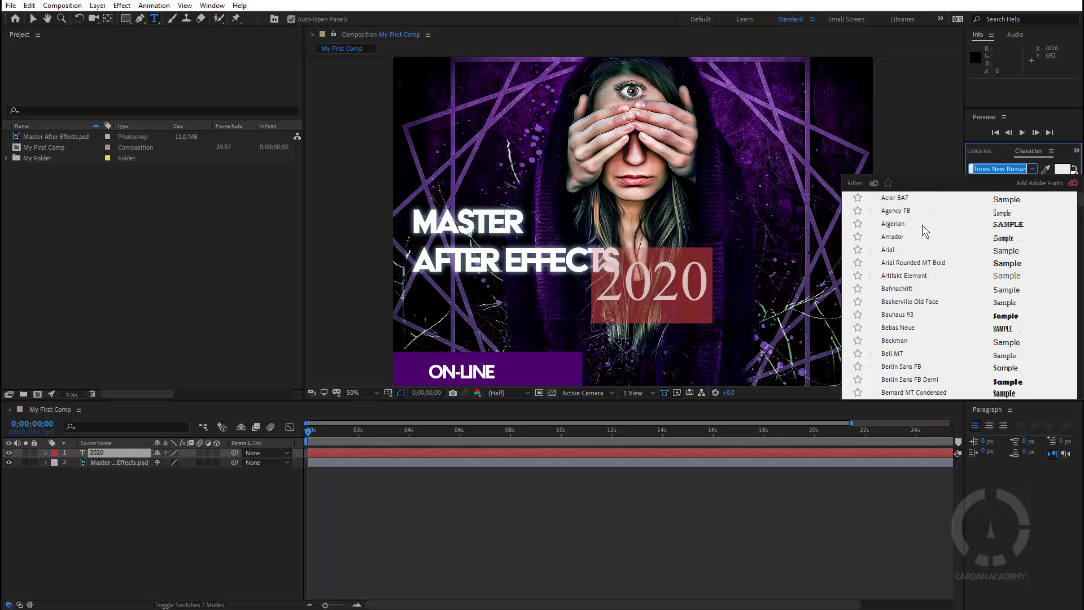
click(916, 195)
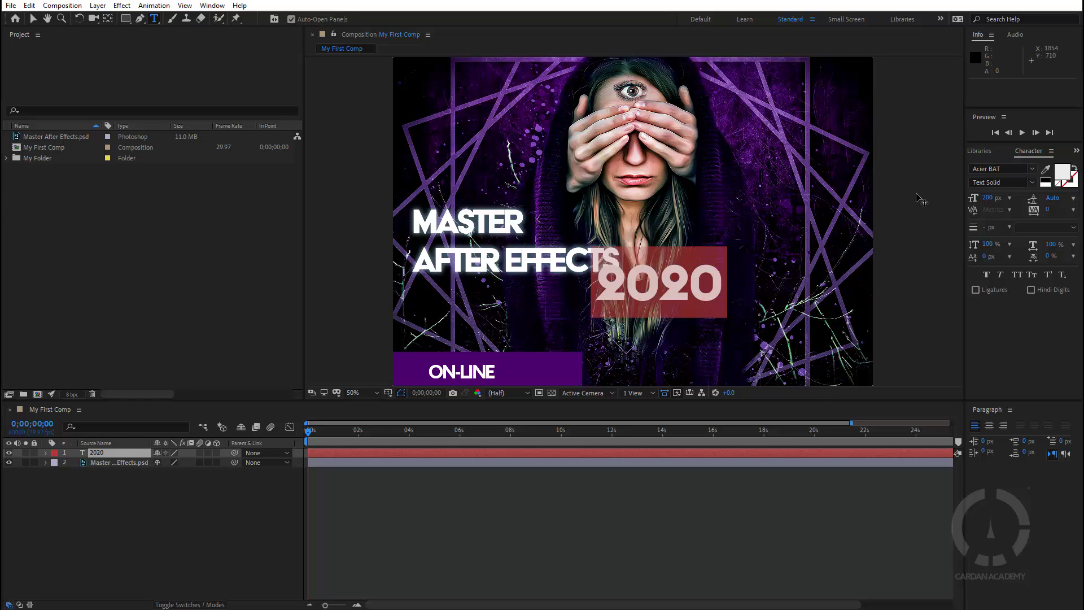
Move the 2020 text with the Selection tool to about position 826, 1158, clear of the AFTER EFFECTS title.
click(33, 19)
mouse_move(713, 300)
mouse_down()
mouse_move(705, 331)
mouse_move(559, 320)
mouse_move(705, 333)
mouse_move(710, 317)
mouse_up()
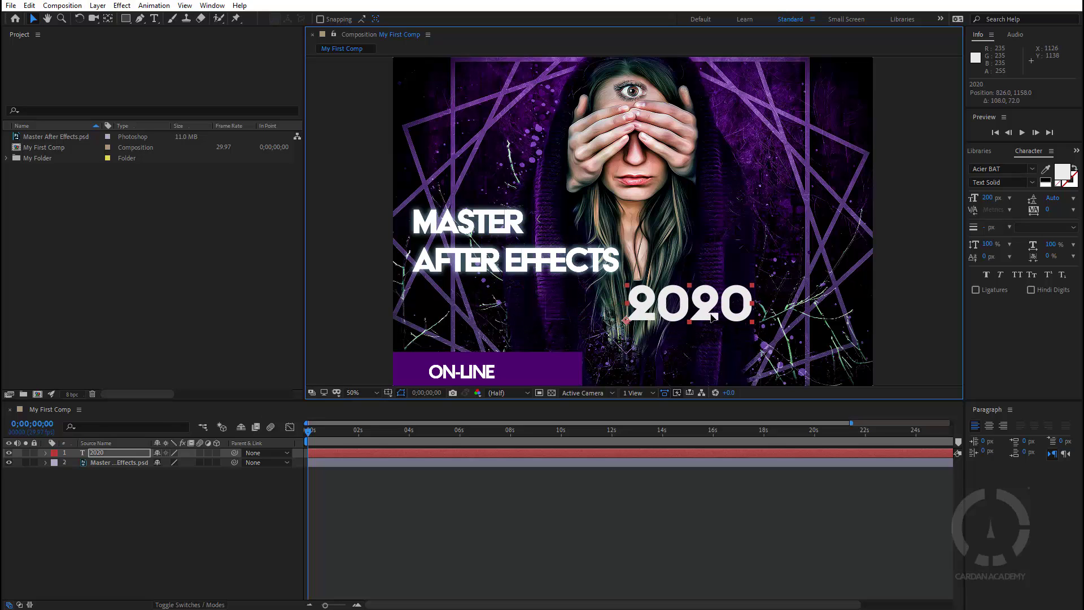
click(161, 528)
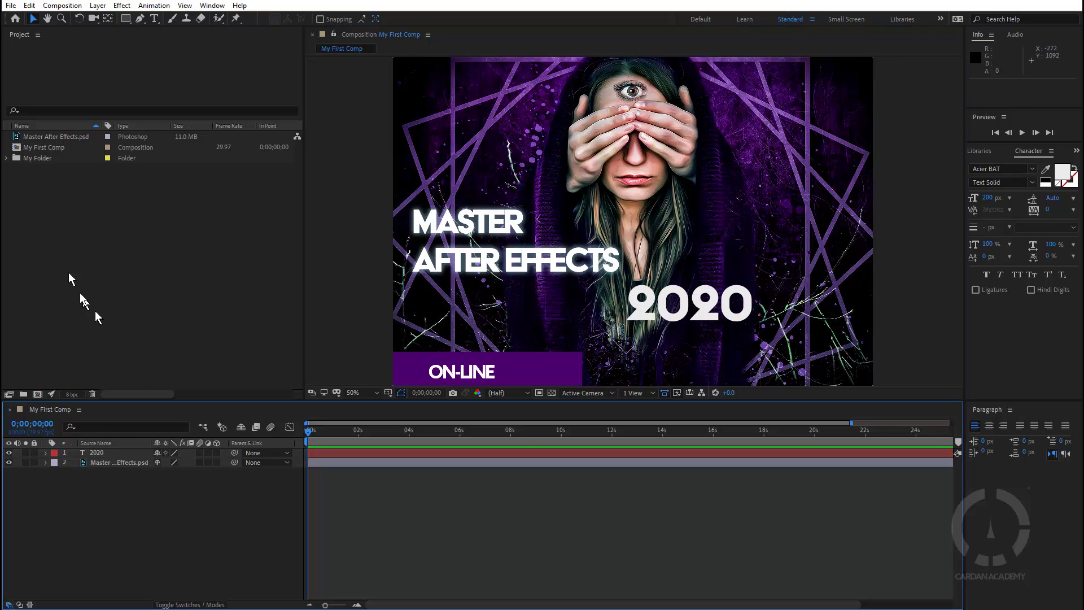
Check whether the 2020 text layer has a source item in the project, including inside My Folder.
click(101, 455)
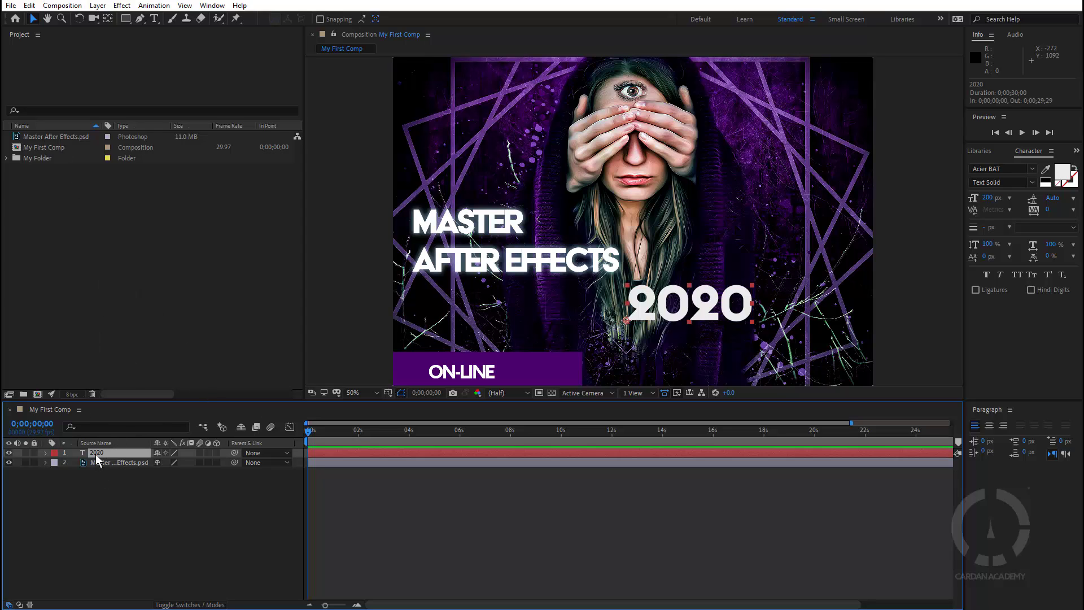
click(7, 159)
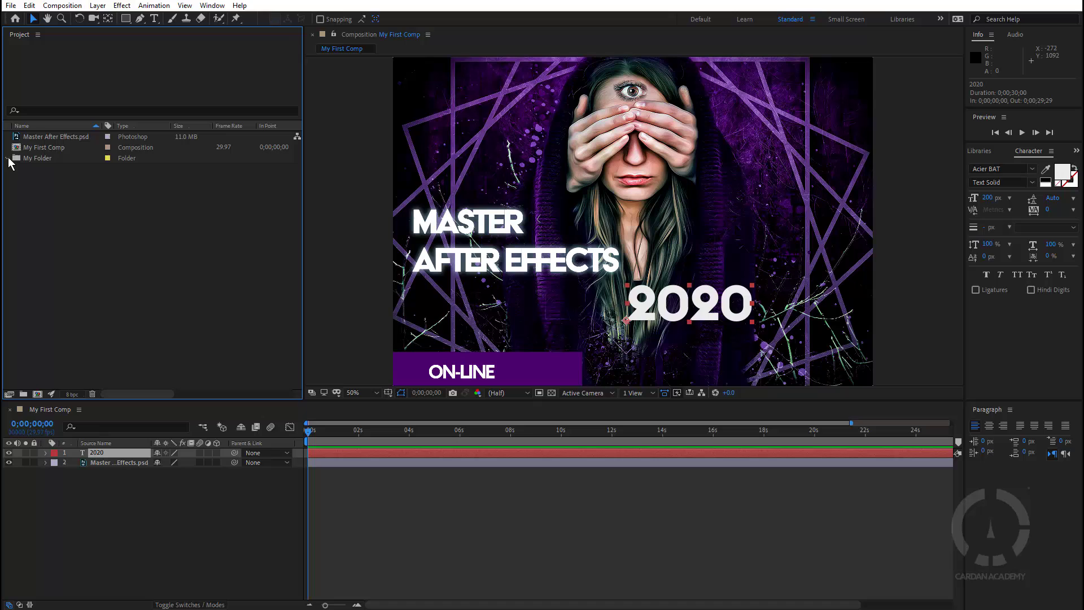
click(37, 159)
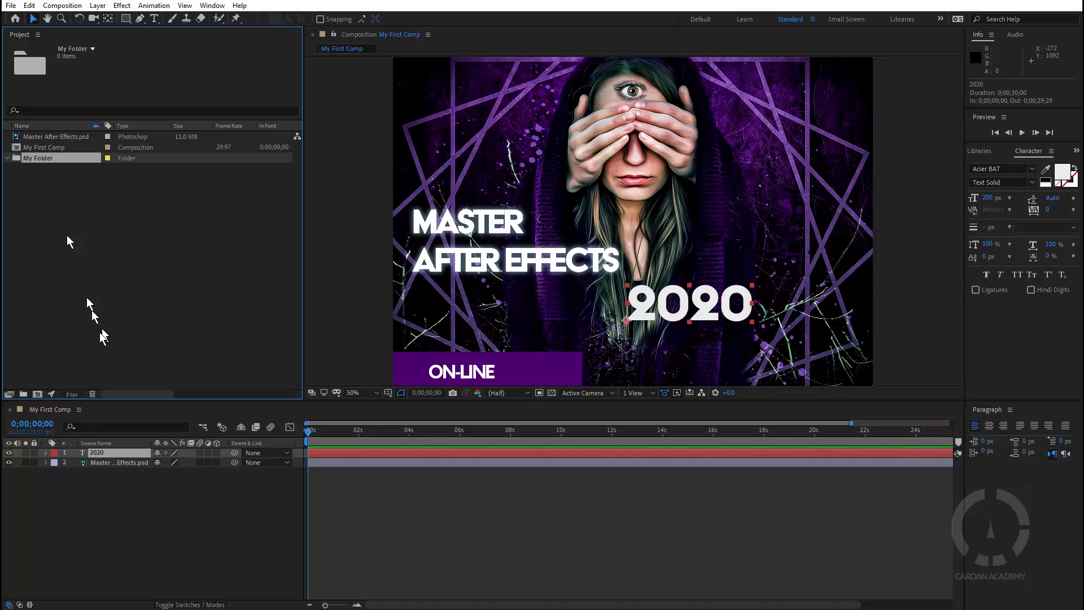
click(179, 538)
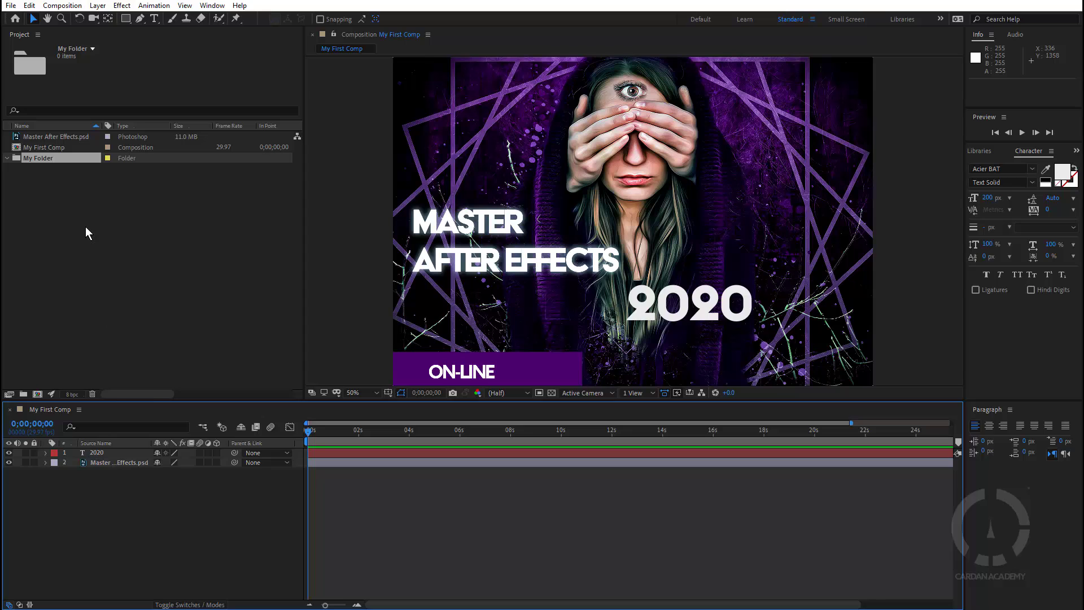
Create a dark gray solid layer of 1700 x 1700 px and locate its source item in the project's Solids folder.
click(97, 6)
mouse_move(138, 20)
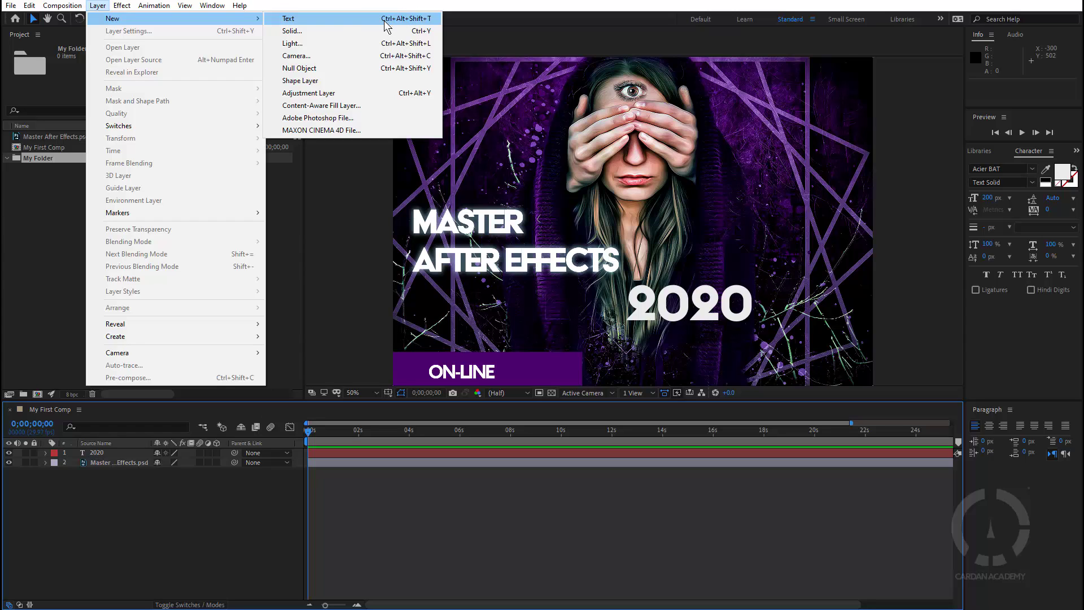
click(432, 32)
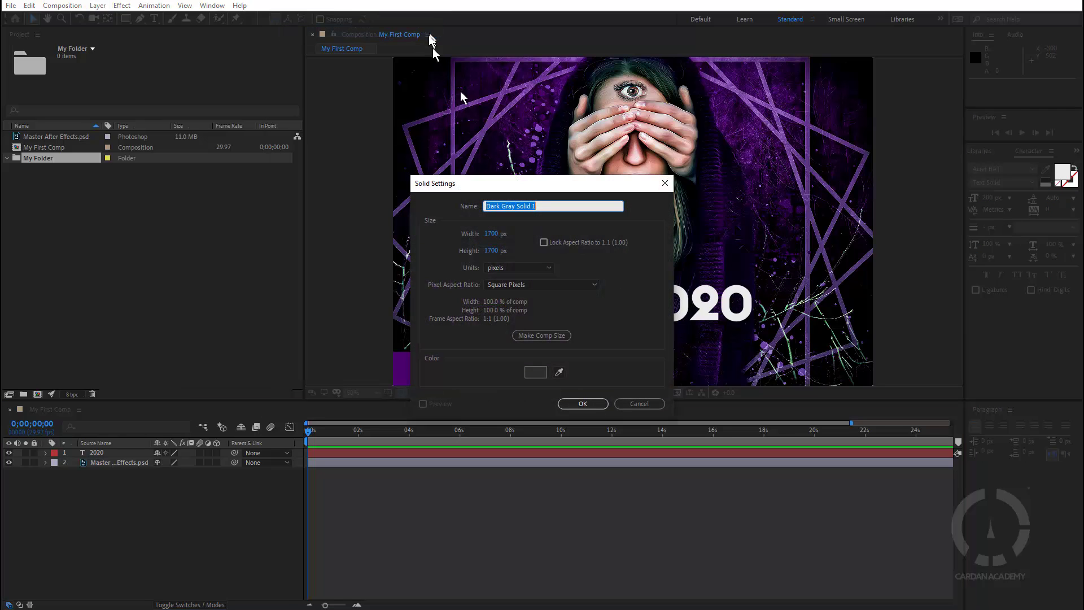
click(594, 403)
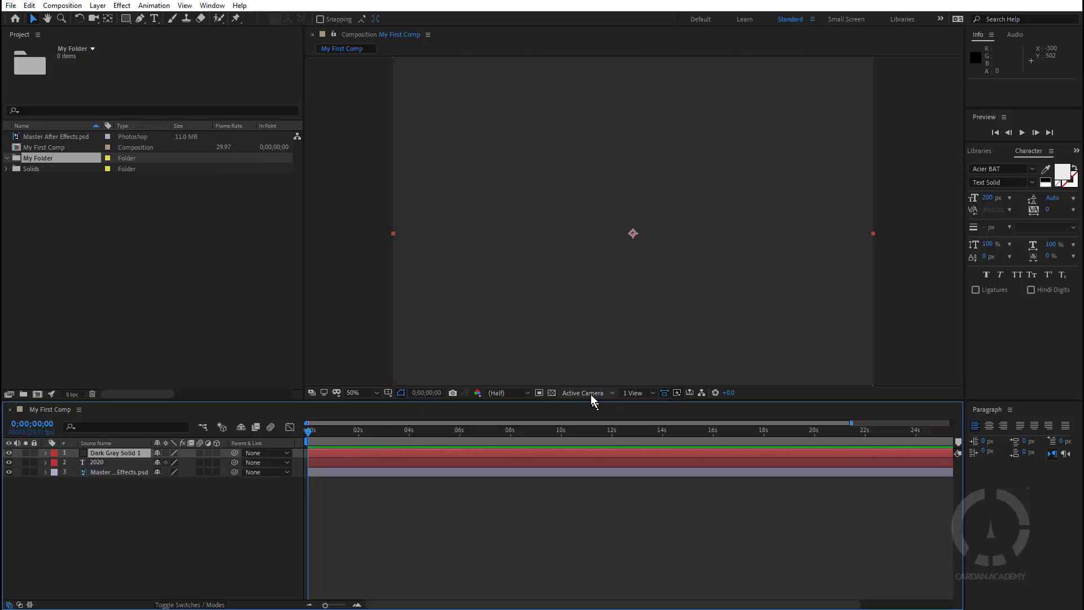
click(6, 168)
click(61, 179)
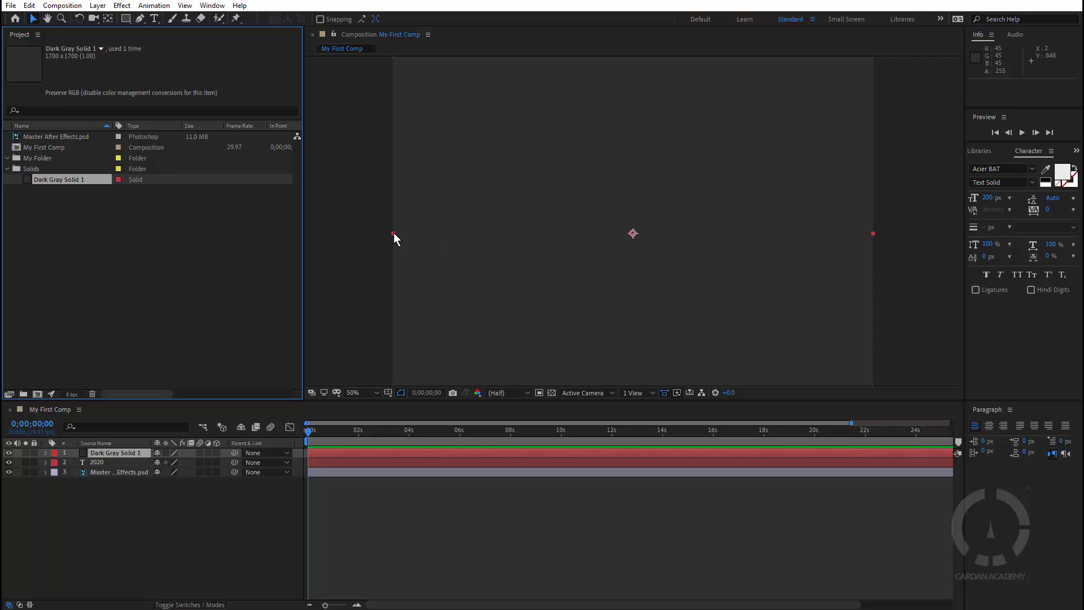
Shrink the dark gray solid to 10% width and about a quarter of its height, and place it at about position 1556, 1026.
drag(394, 232, 609, 228)
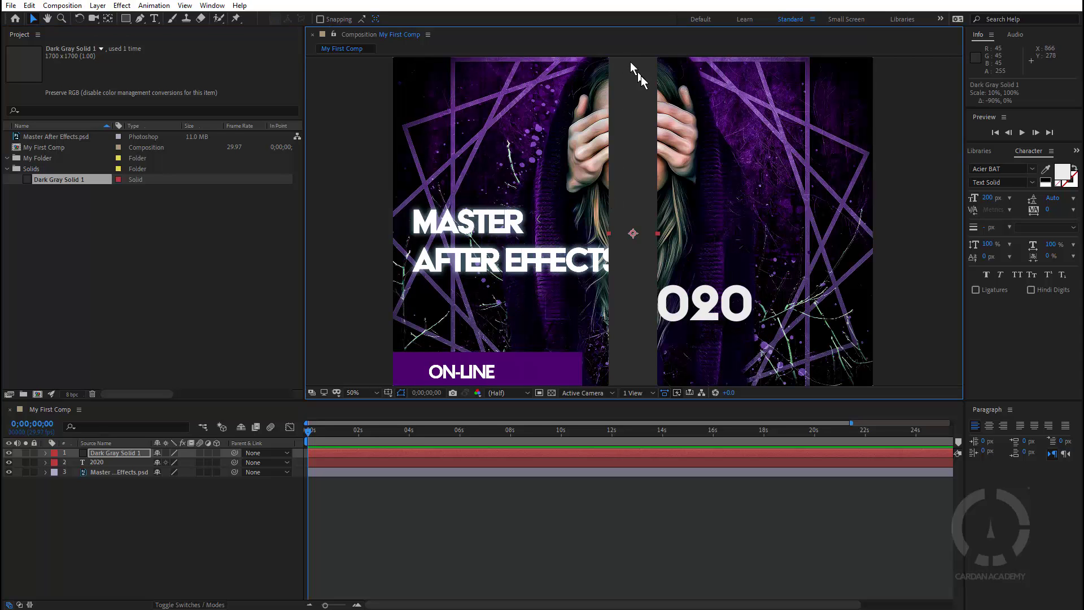
drag(639, 95, 515, 201)
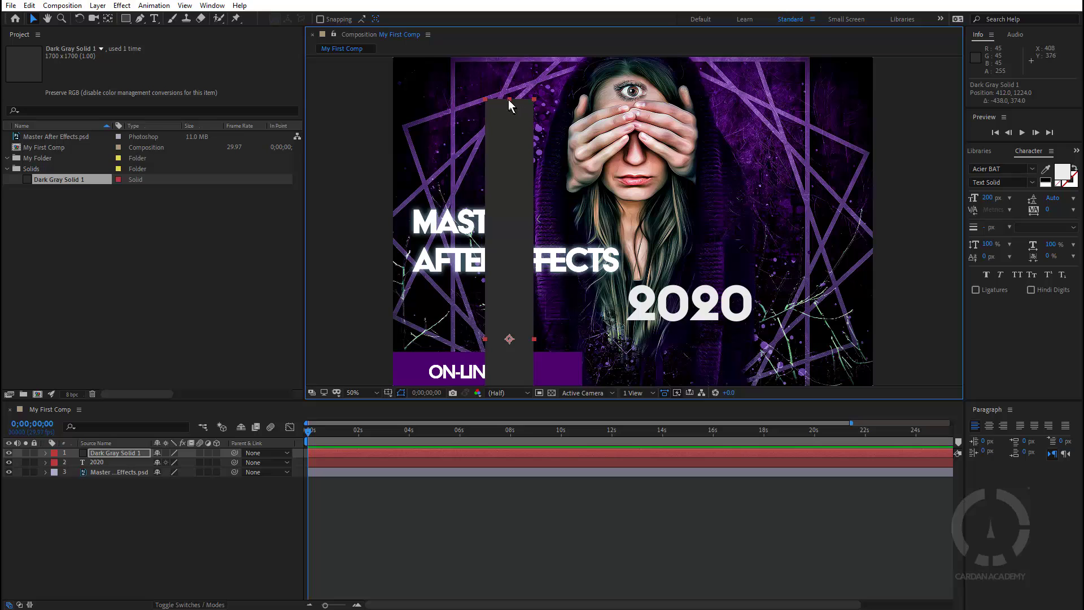
drag(509, 99, 802, 282)
drag(808, 335, 837, 310)
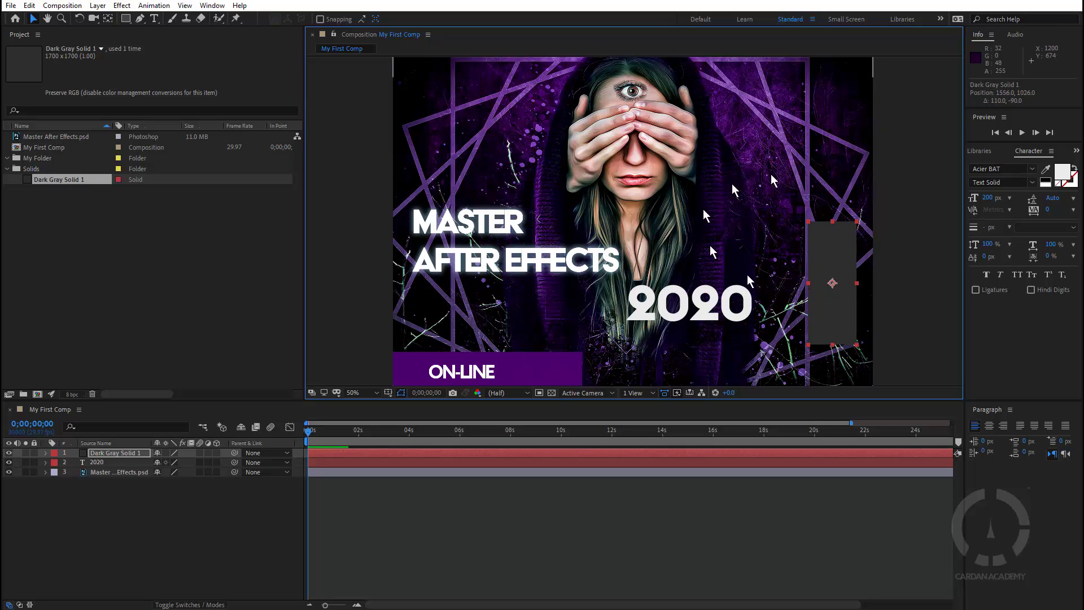
click(915, 279)
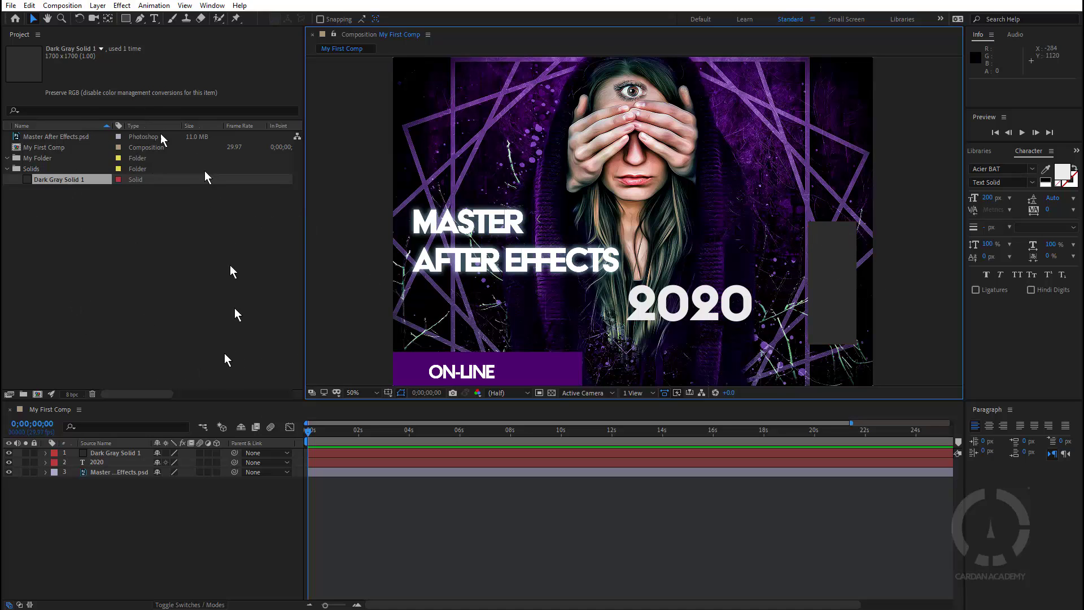
Review the footage interpretation options of Dark Gray Solid 1 and the project's video rendering and effects settings.
click(9, 395)
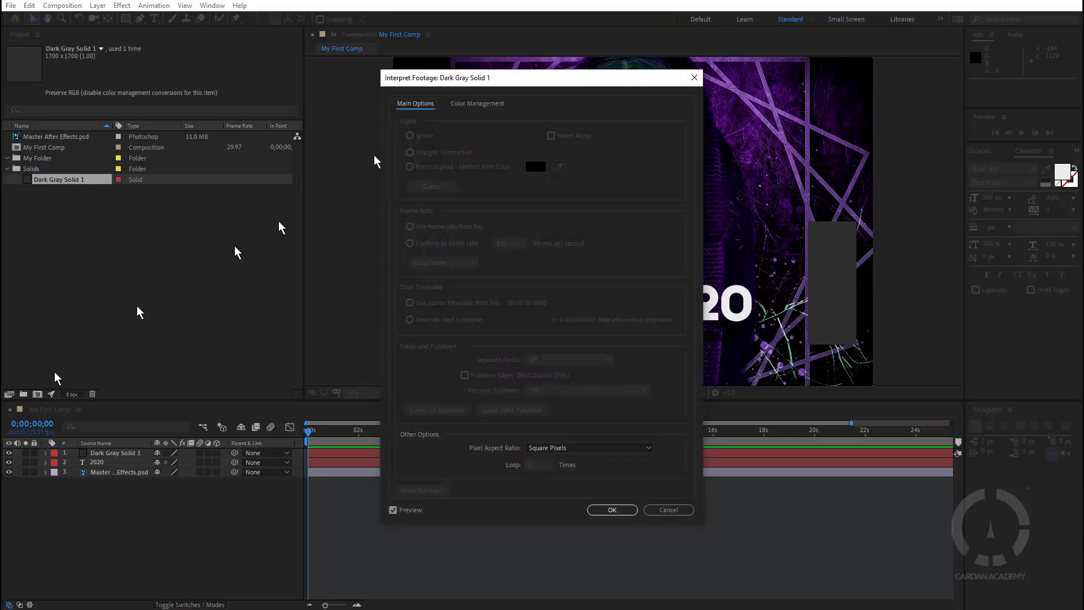
click(694, 78)
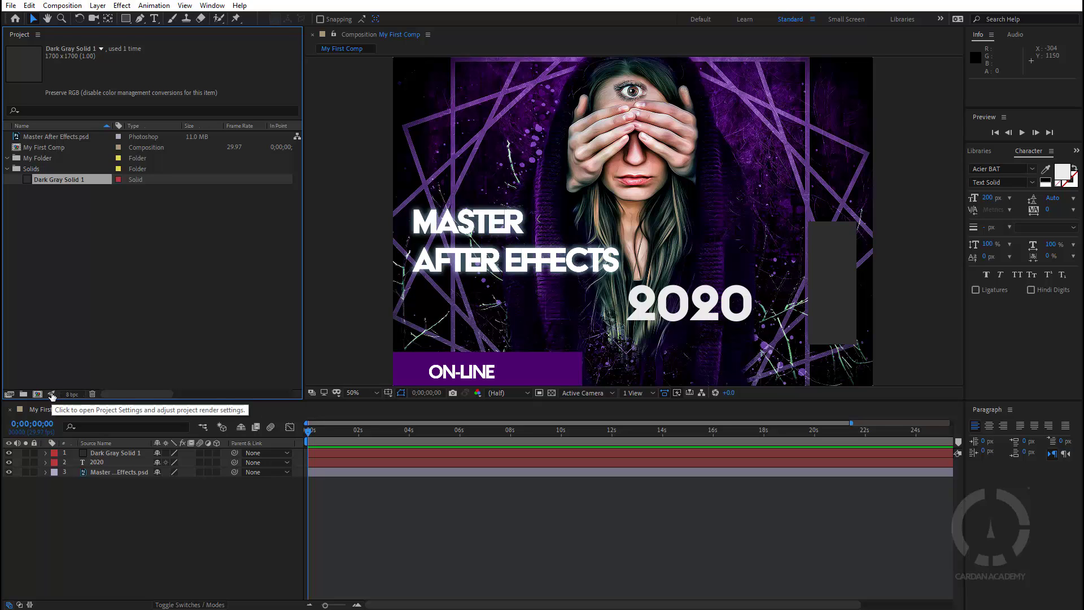
click(51, 395)
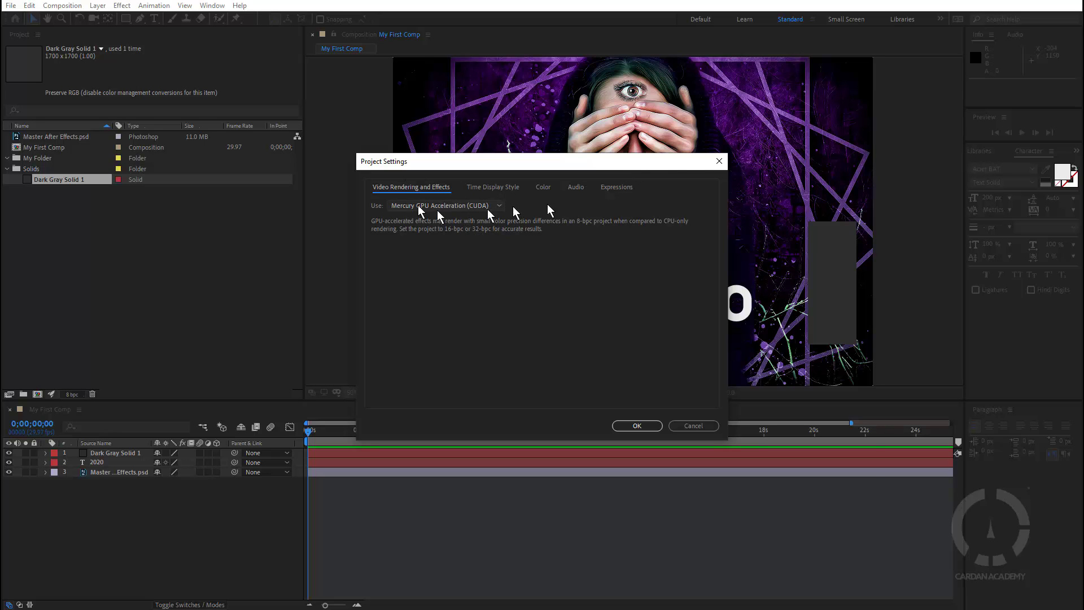
click(720, 160)
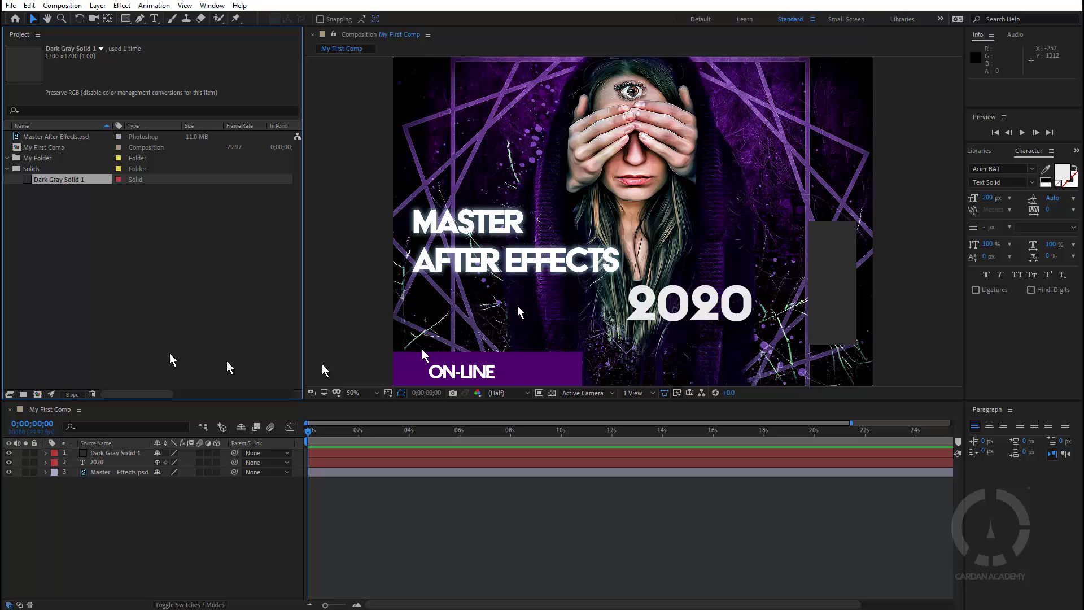
Inspect the color depth choices in the project's color settings and leave the settings without applying a change.
click(71, 395)
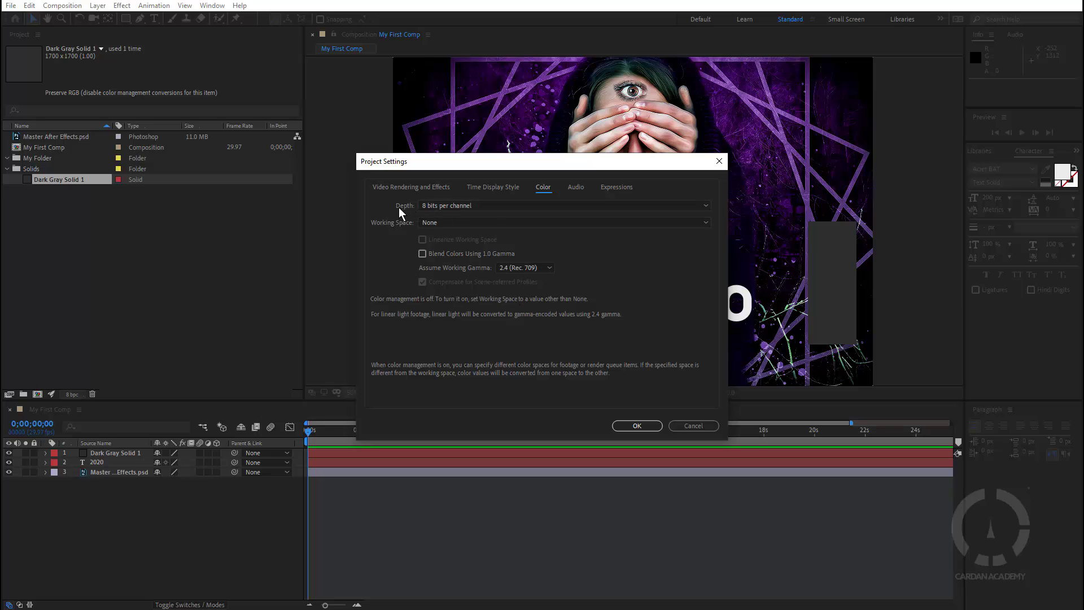
click(489, 206)
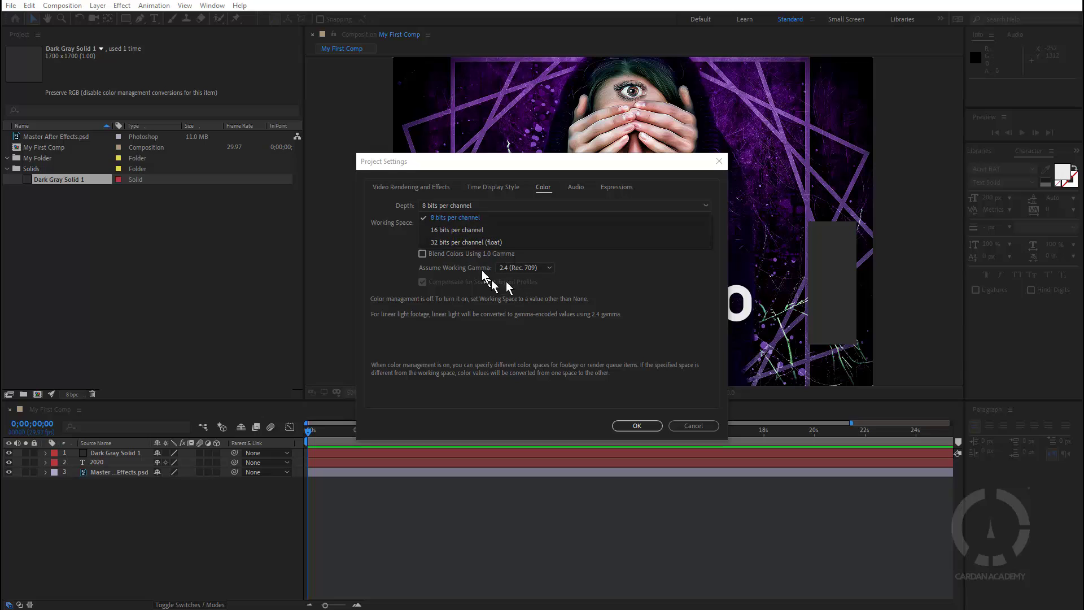
click(462, 217)
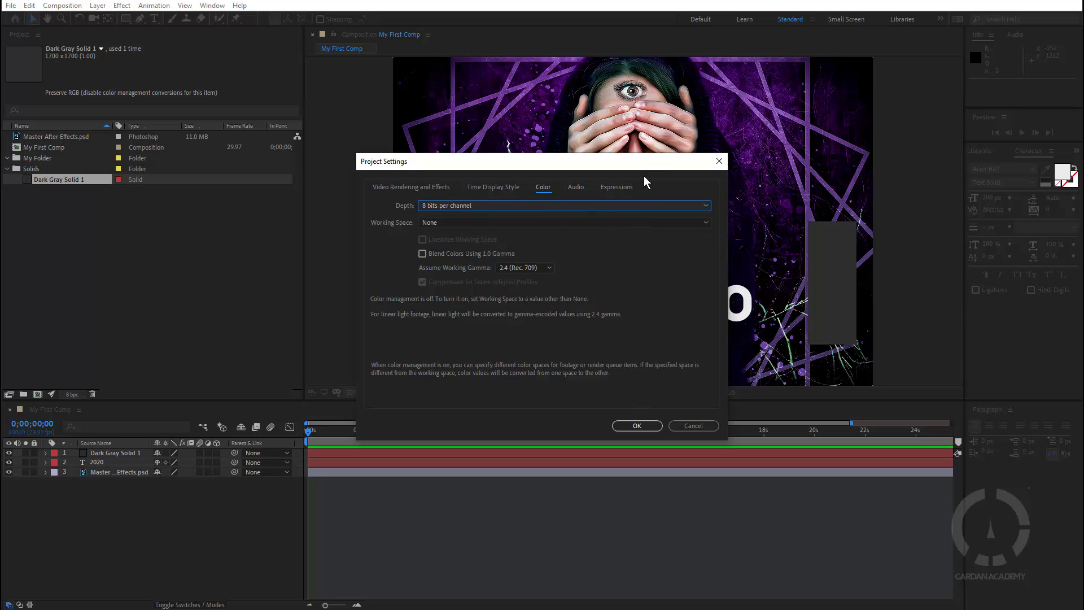
drag(639, 164, 622, 107)
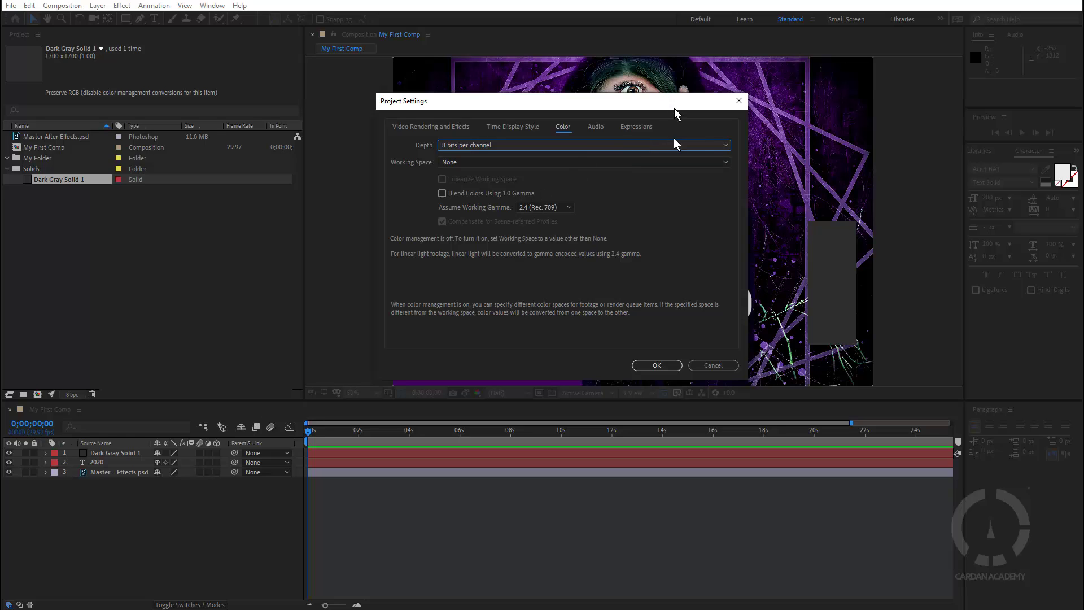
click(477, 146)
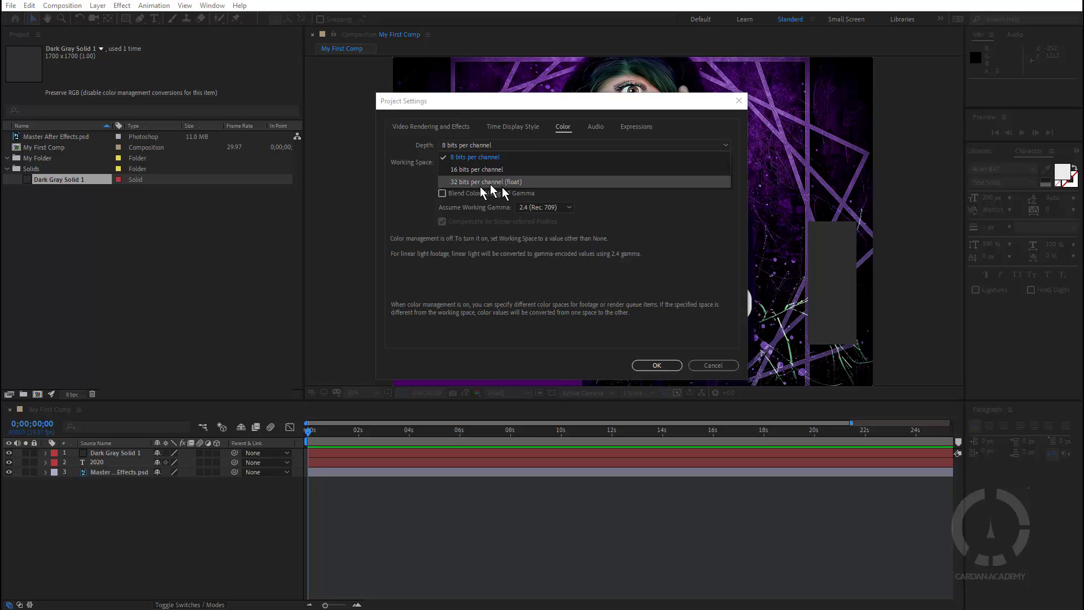
click(666, 273)
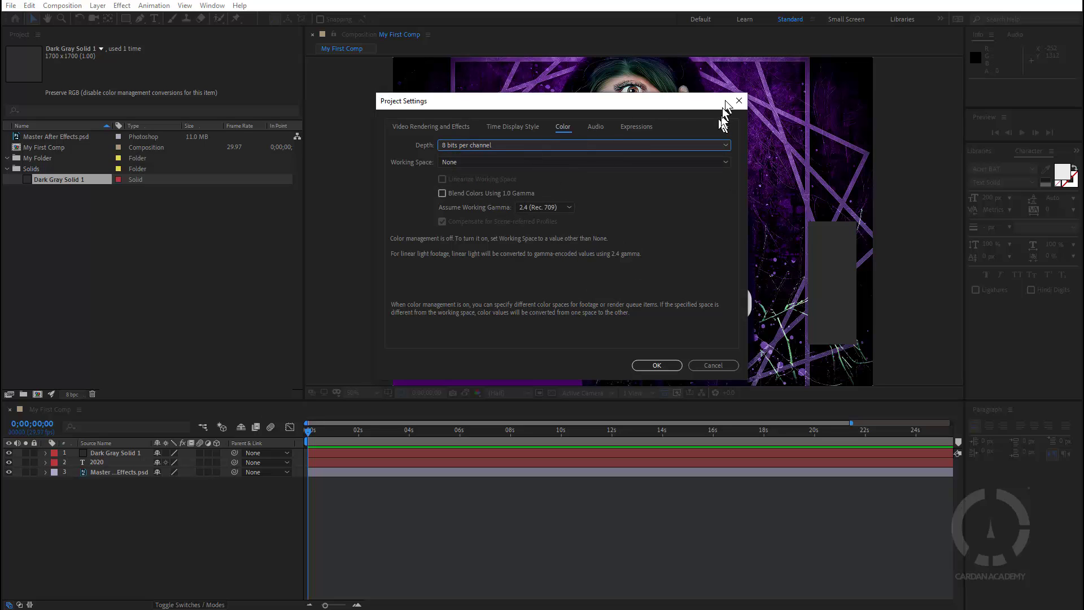
click(713, 366)
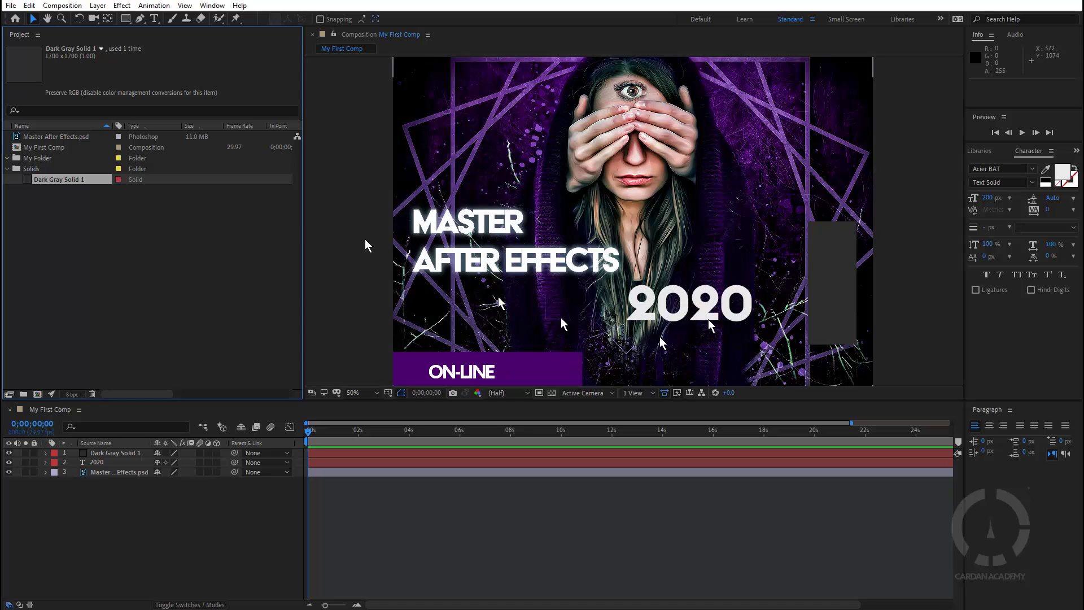
Step through the project's footage, composition, folders and solid to compare each item's thumbnail and details.
click(186, 313)
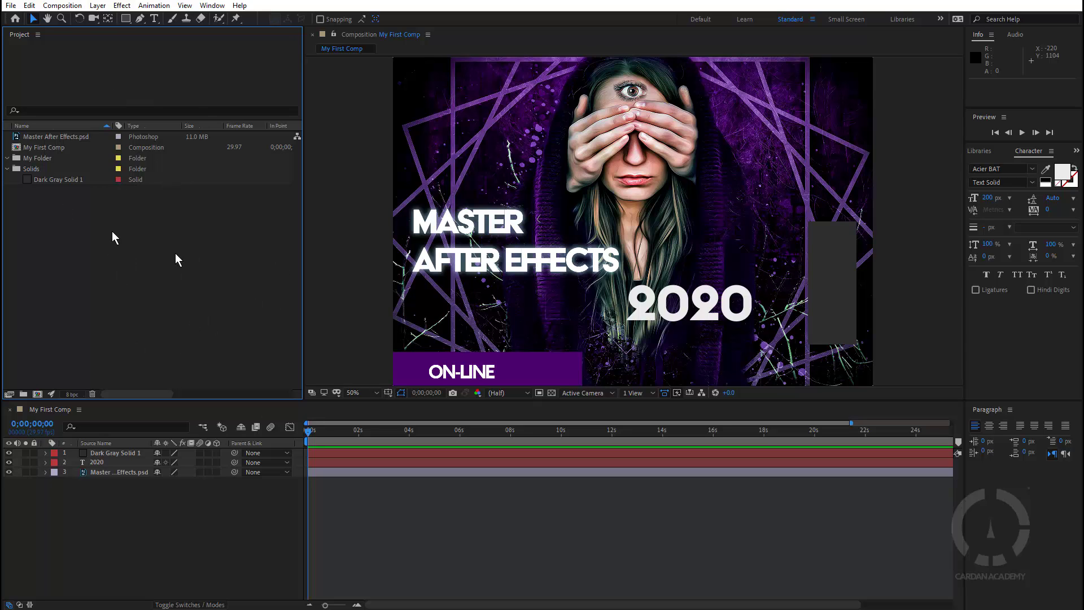
mouse_move(130, 394)
mouse_down()
mouse_move(265, 402)
mouse_move(101, 389)
mouse_move(265, 392)
mouse_move(114, 384)
mouse_up()
key(Down)
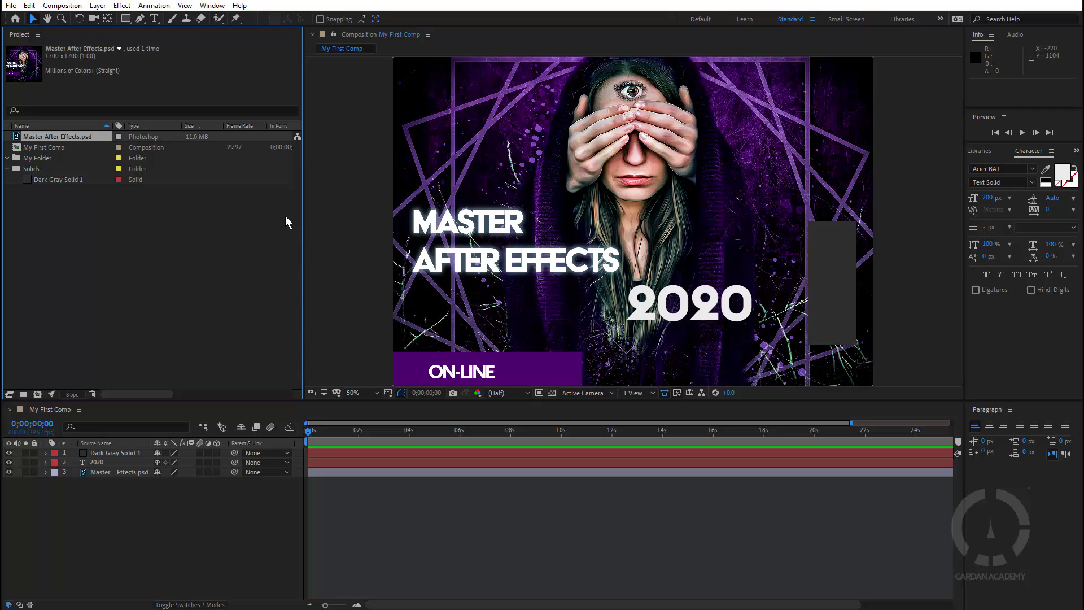
key(Down)
key(Down)
key(Down)
key(Down)
key(Up)
key(Up)
key(Up)
key(Up)
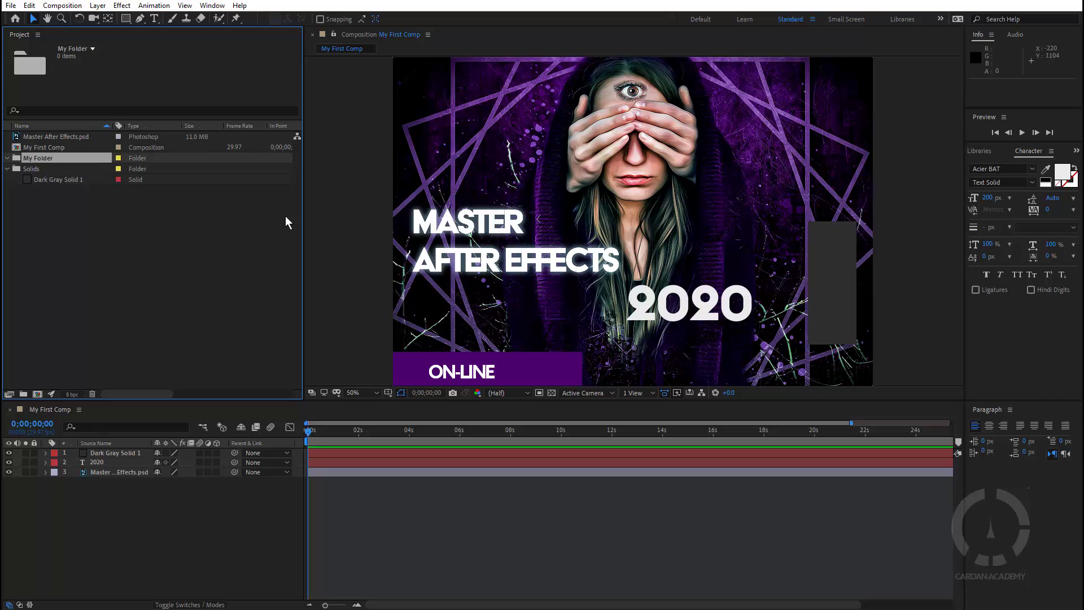
key(Down)
key(Down)
key(Down)
key(Up)
key(Up)
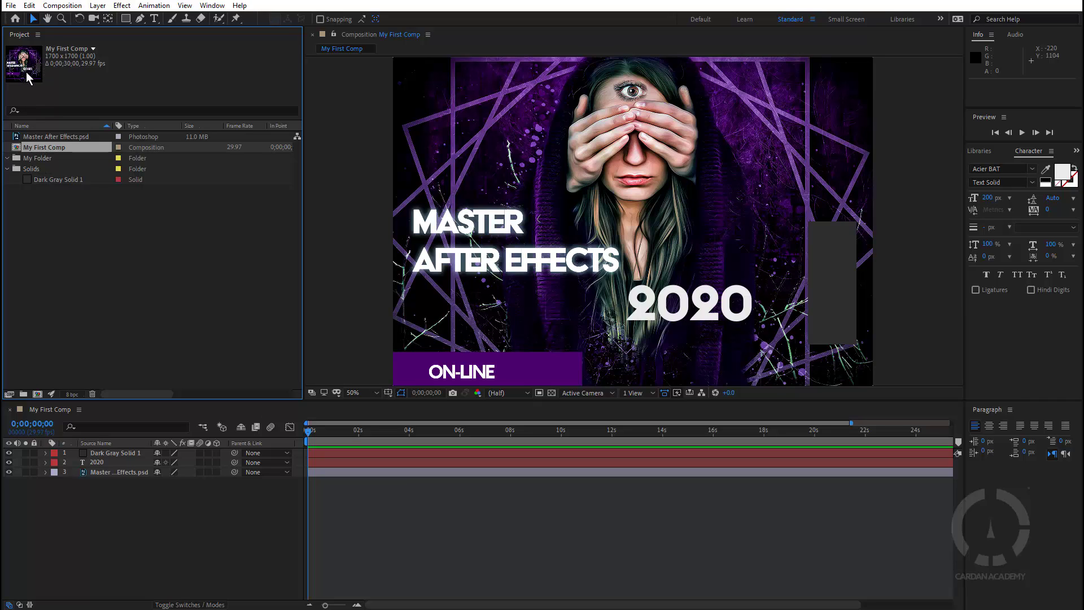
key(Down)
key(Down)
key(Down)
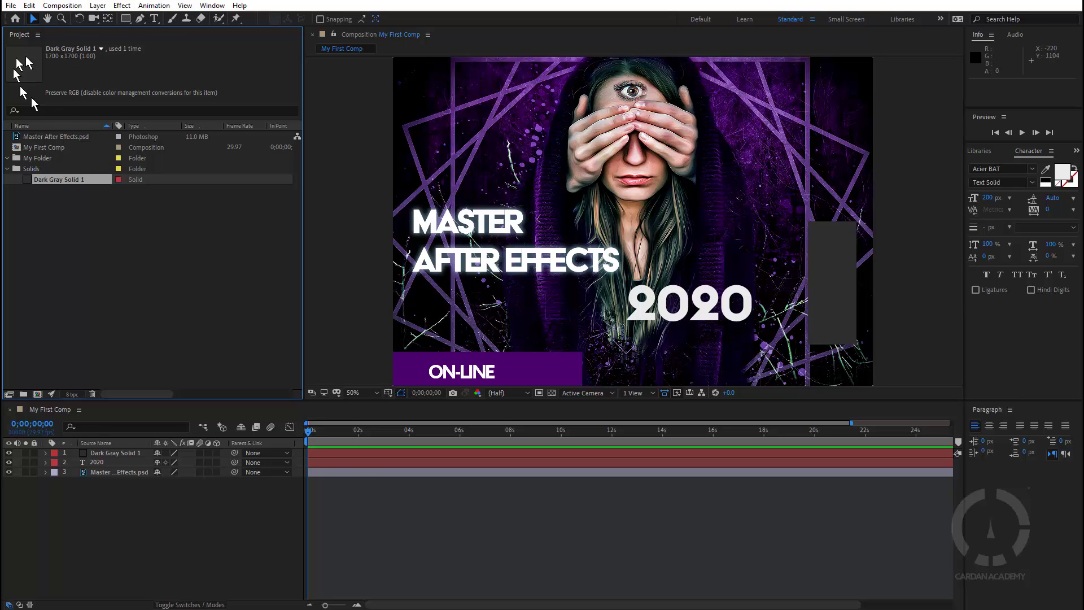
key(Up)
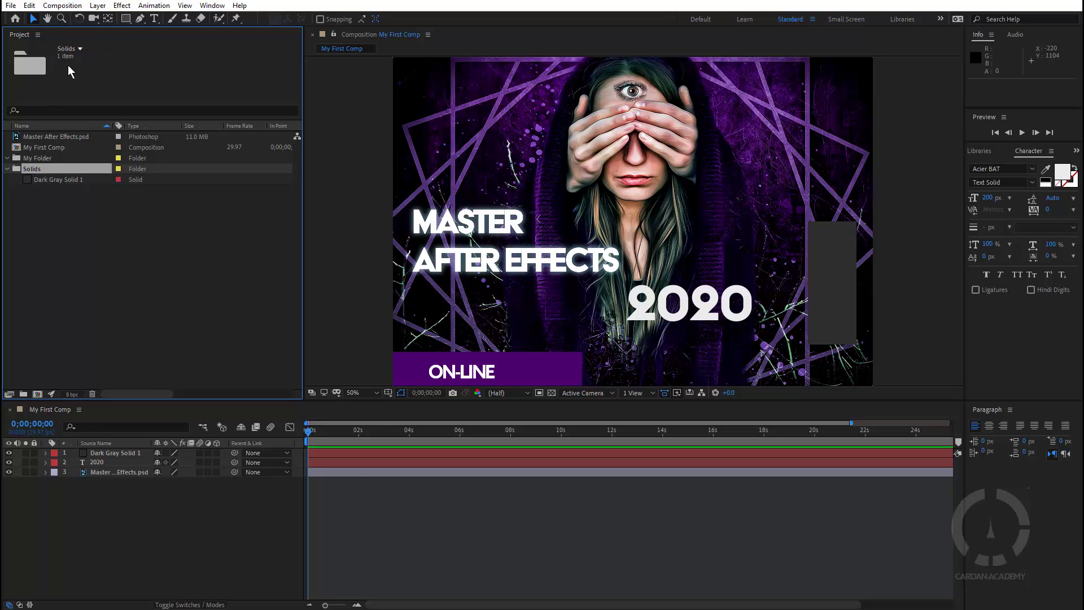
key(Up)
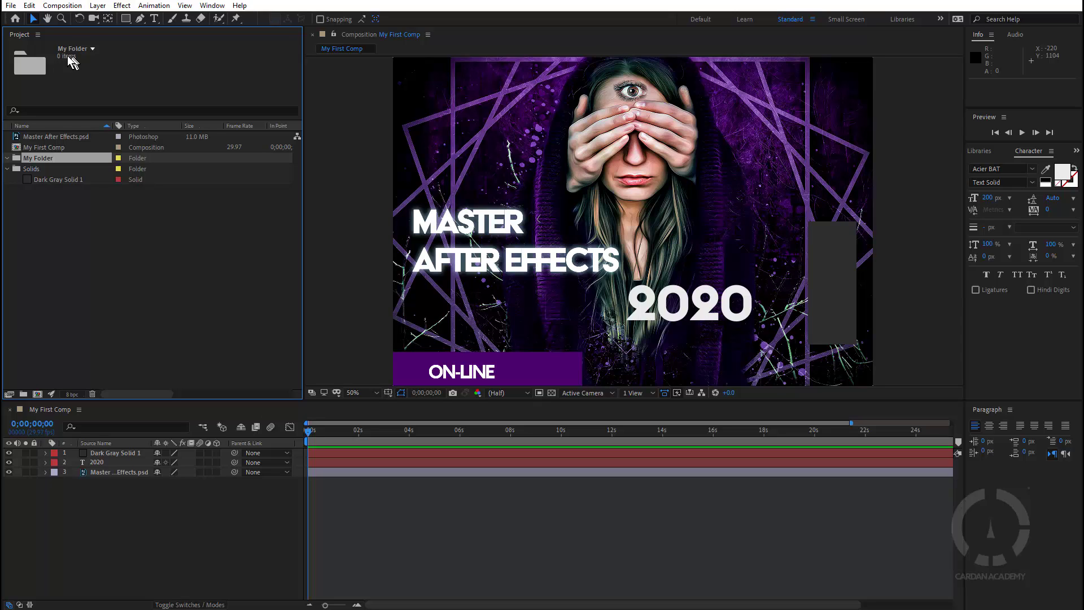
key(Up)
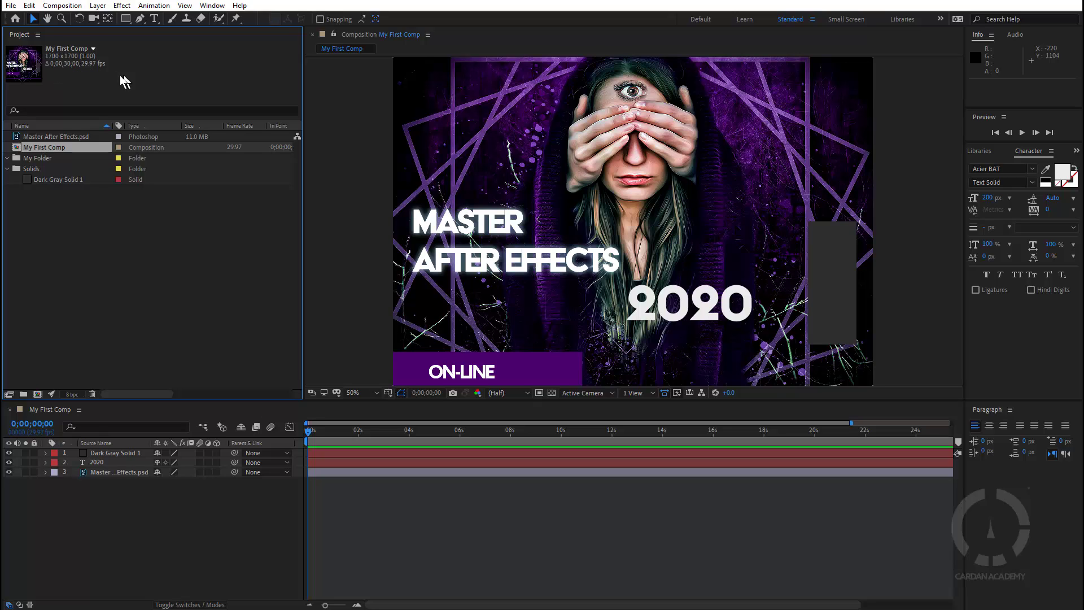
Check which composition and layer use the Master After Effects.psd footage.
key(Up)
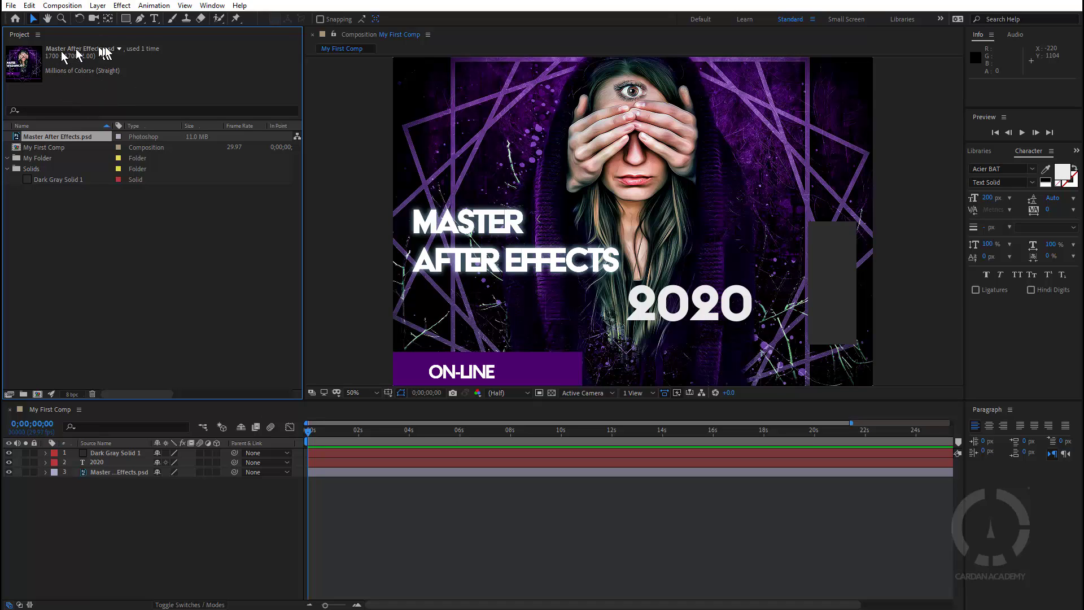
click(119, 50)
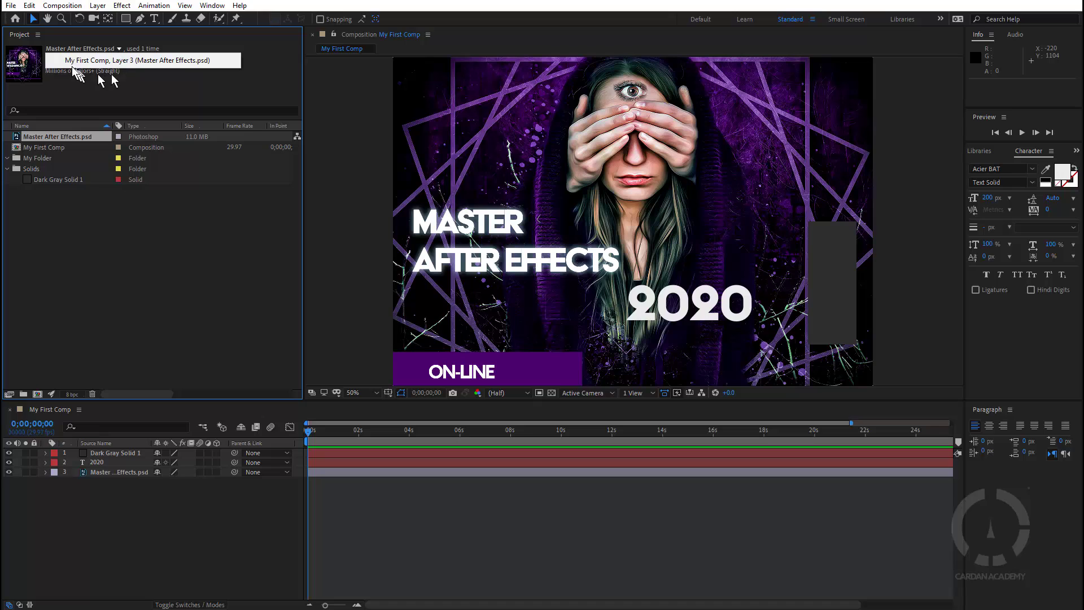
click(124, 277)
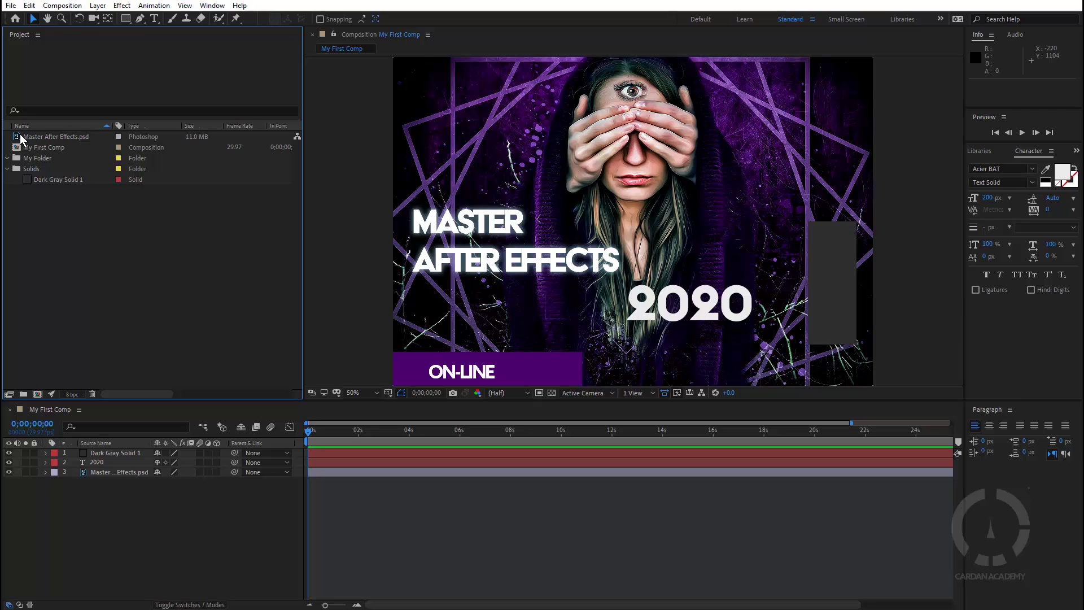
Compare the label color of Master After Effects.psd with its timeline layer and view the label colors available for Dark Gray Solid 1.
click(64, 140)
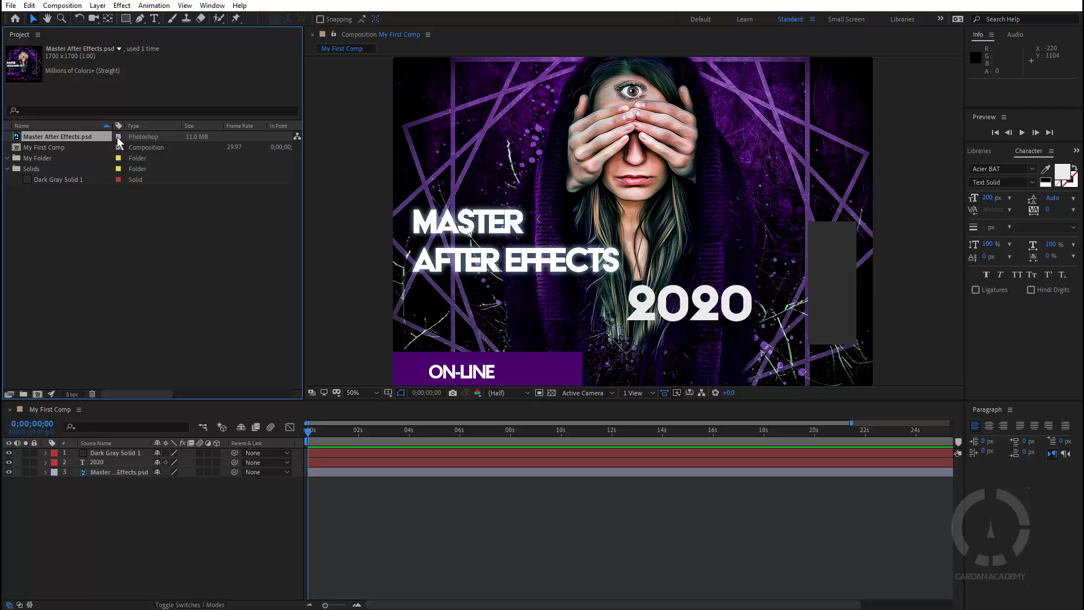
click(181, 540)
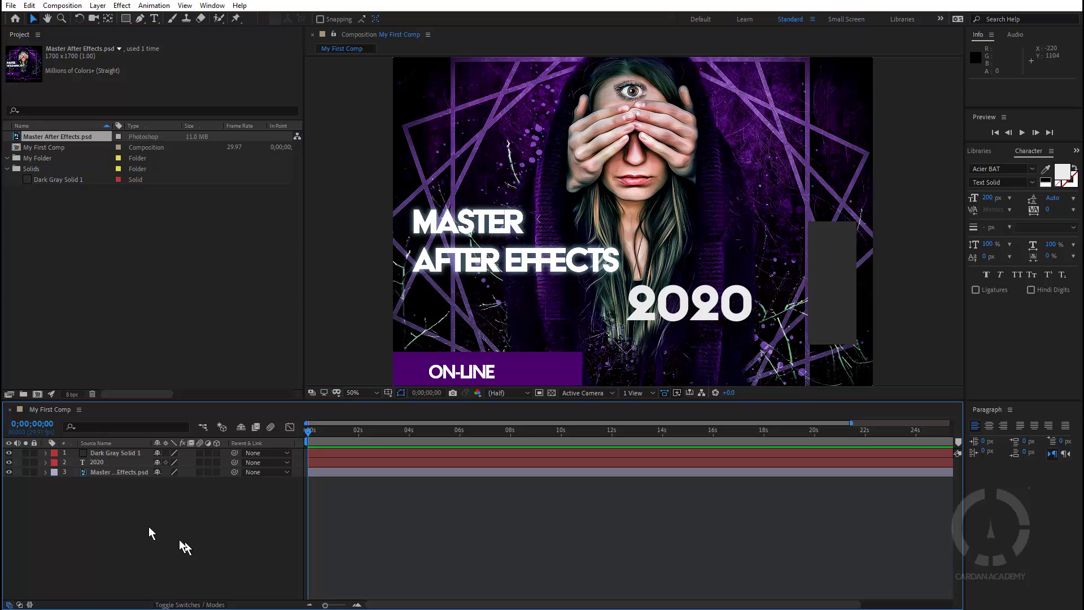
click(96, 472)
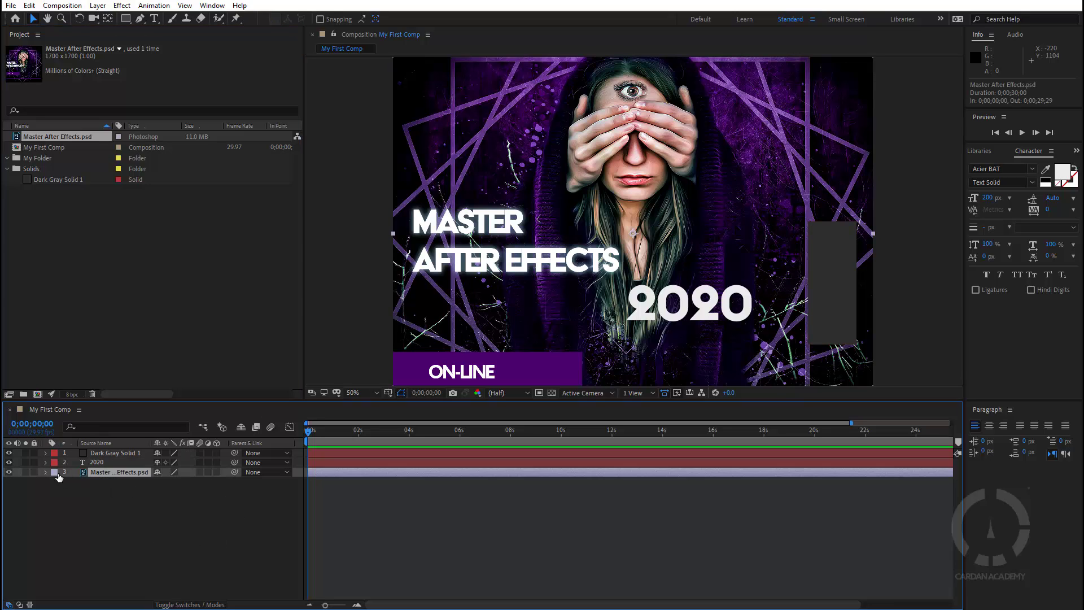
click(118, 179)
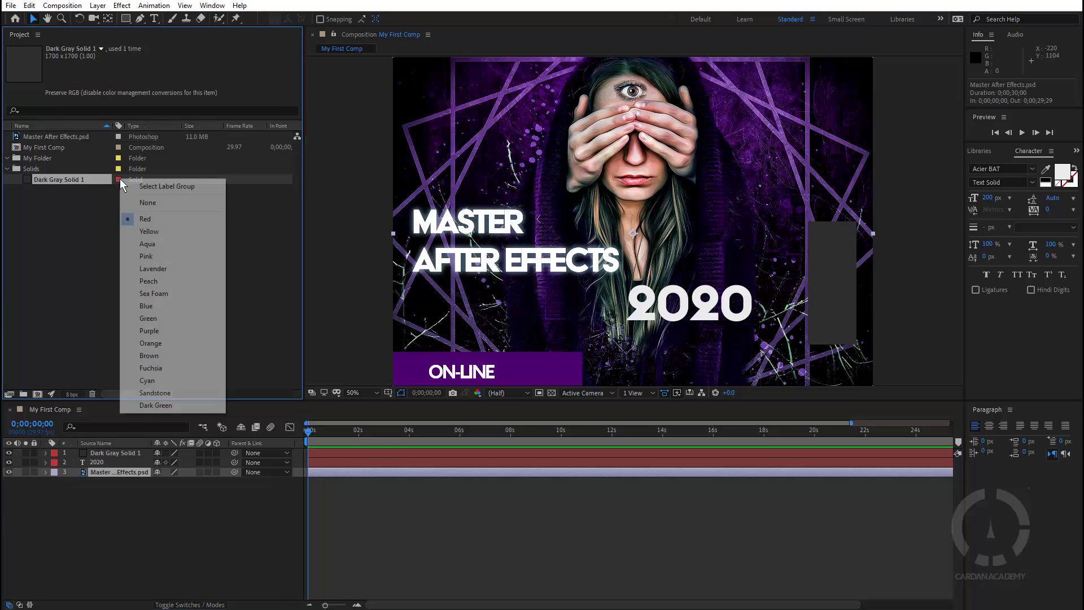
click(98, 189)
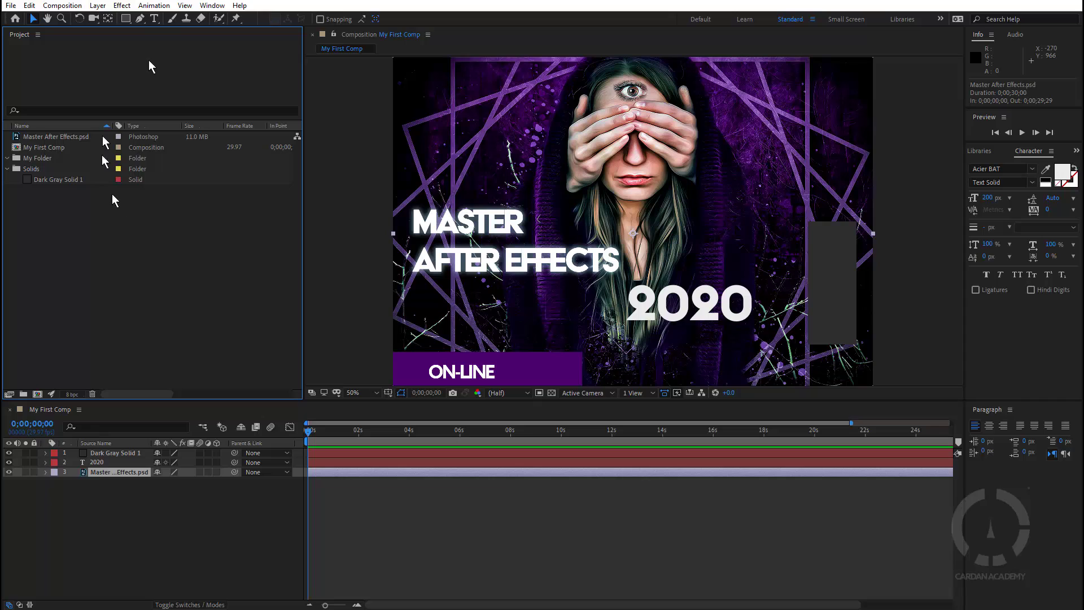
View the commands for creating and importing items offered in the empty area of the project.
right_click(133, 218)
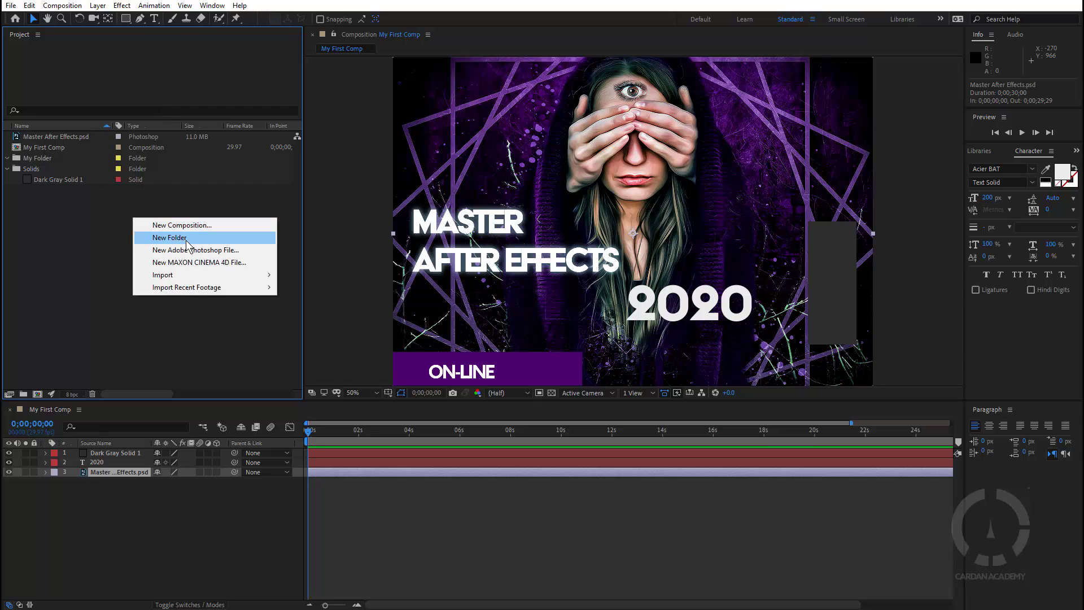
click(120, 302)
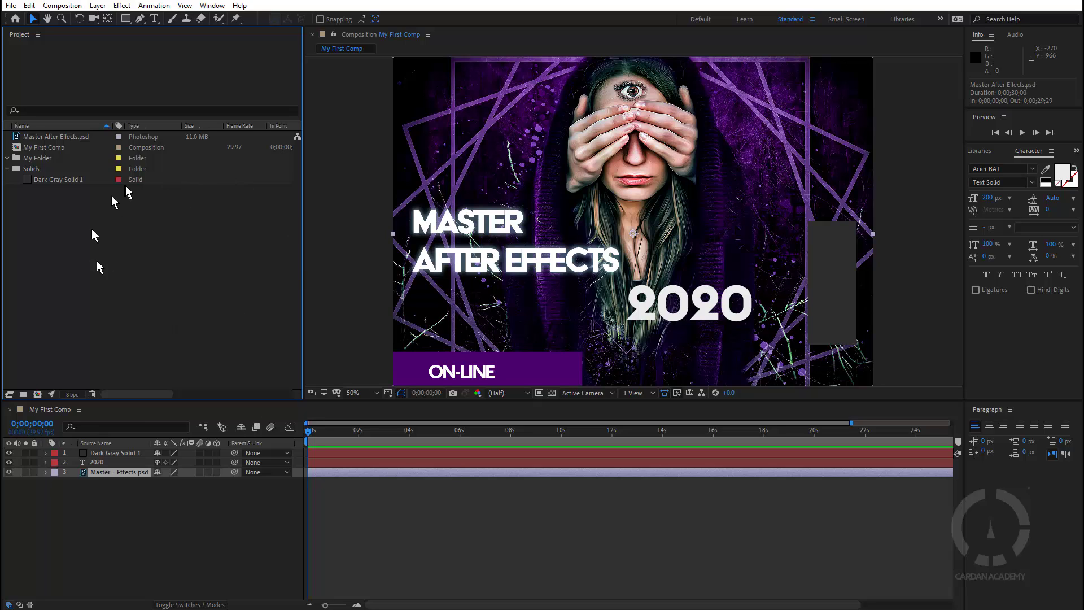